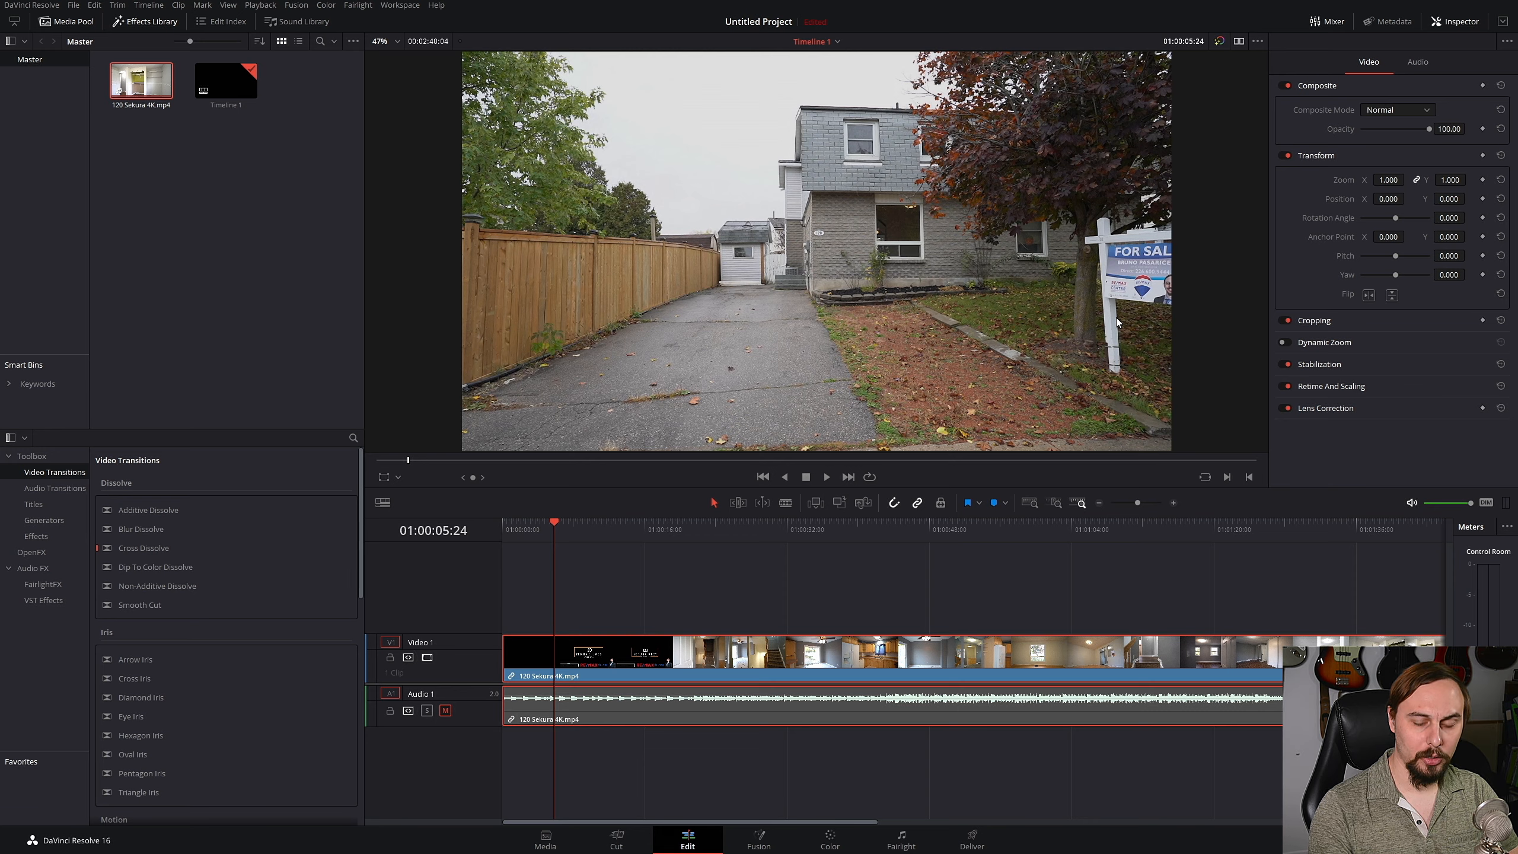
Split the 120 Sekura 4K.mp4 clip at 01:00:05:27, where the driveway shot changes to the next shot.
key(Right)
key(Right)
key(Right)
key(Left)
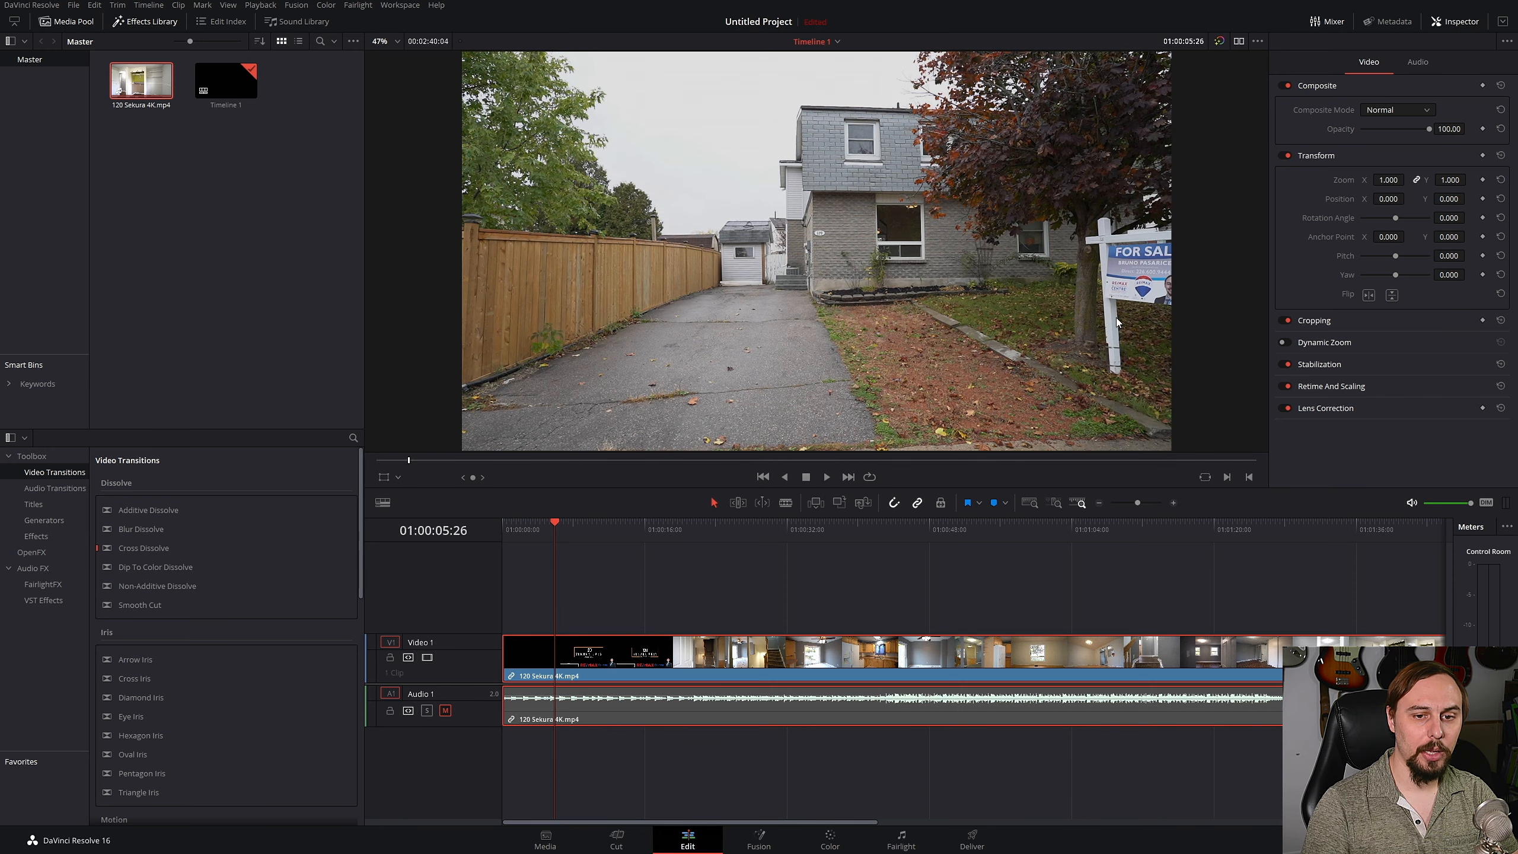
key(Right)
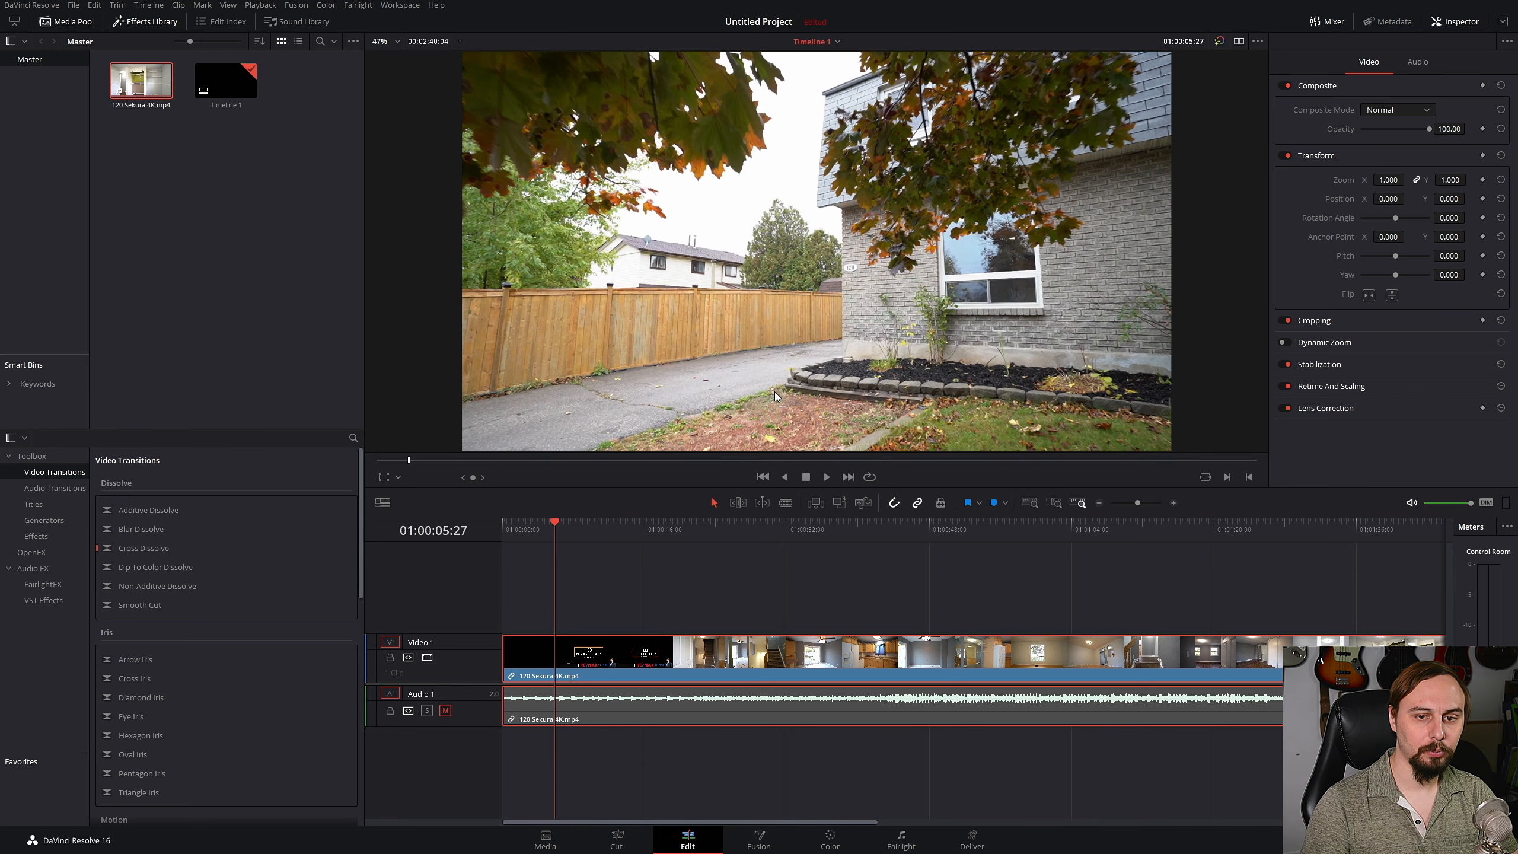
key(b)
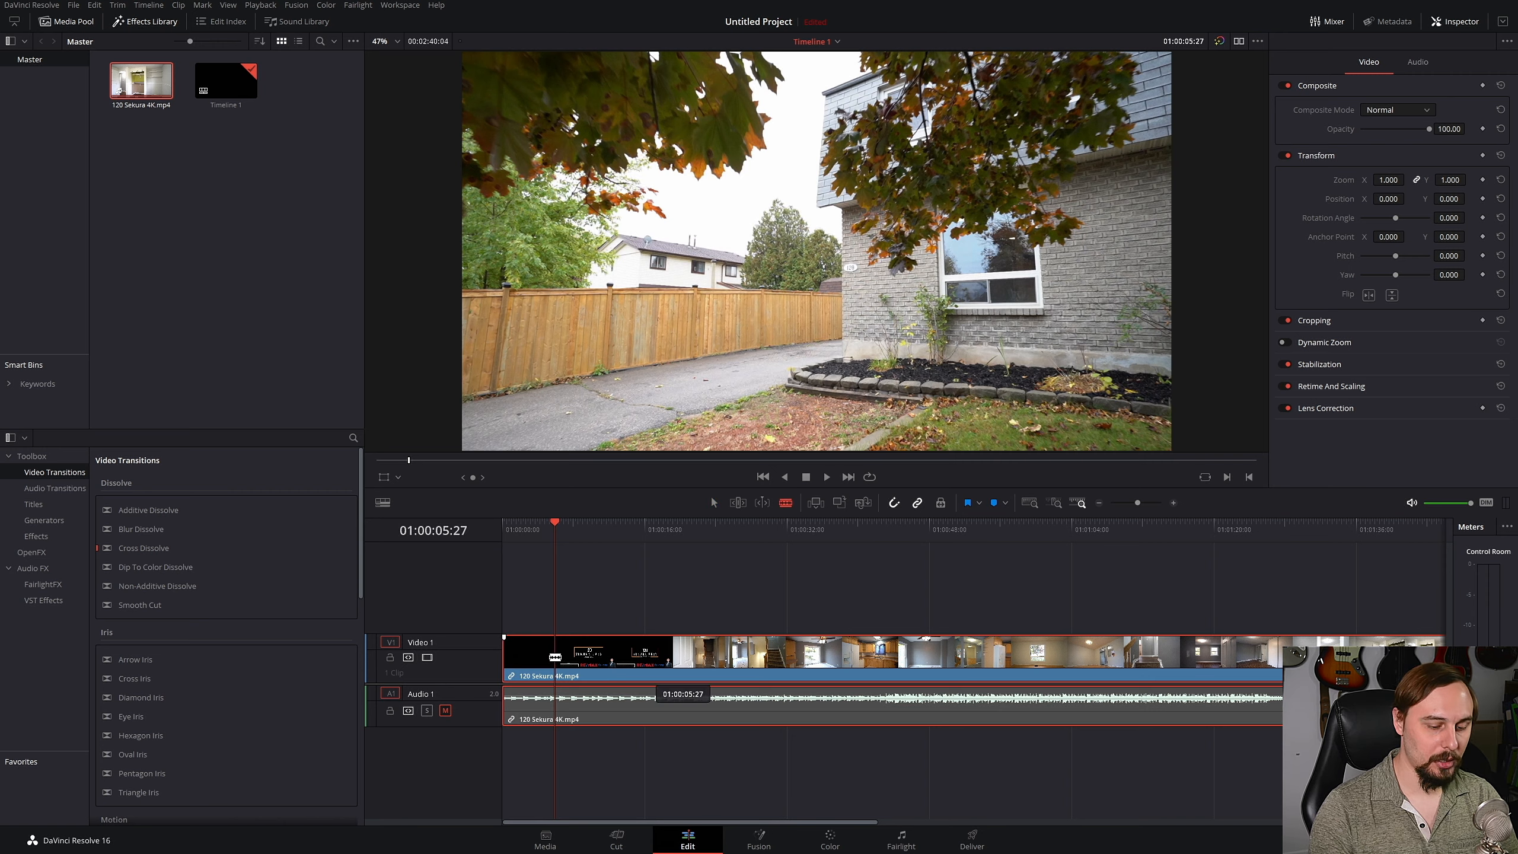
click(587, 646)
key(a)
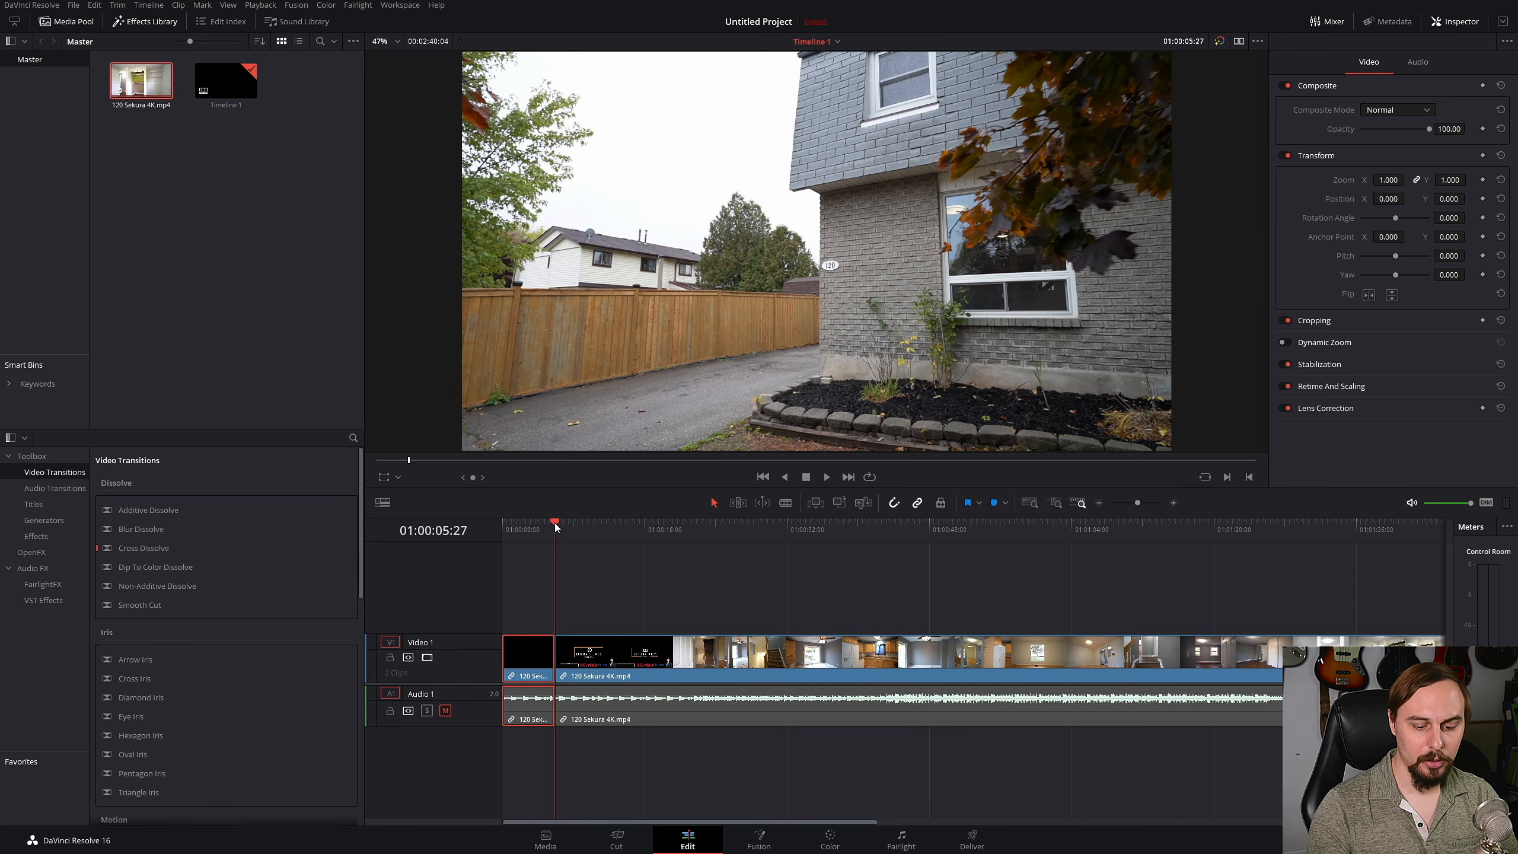
key(Left)
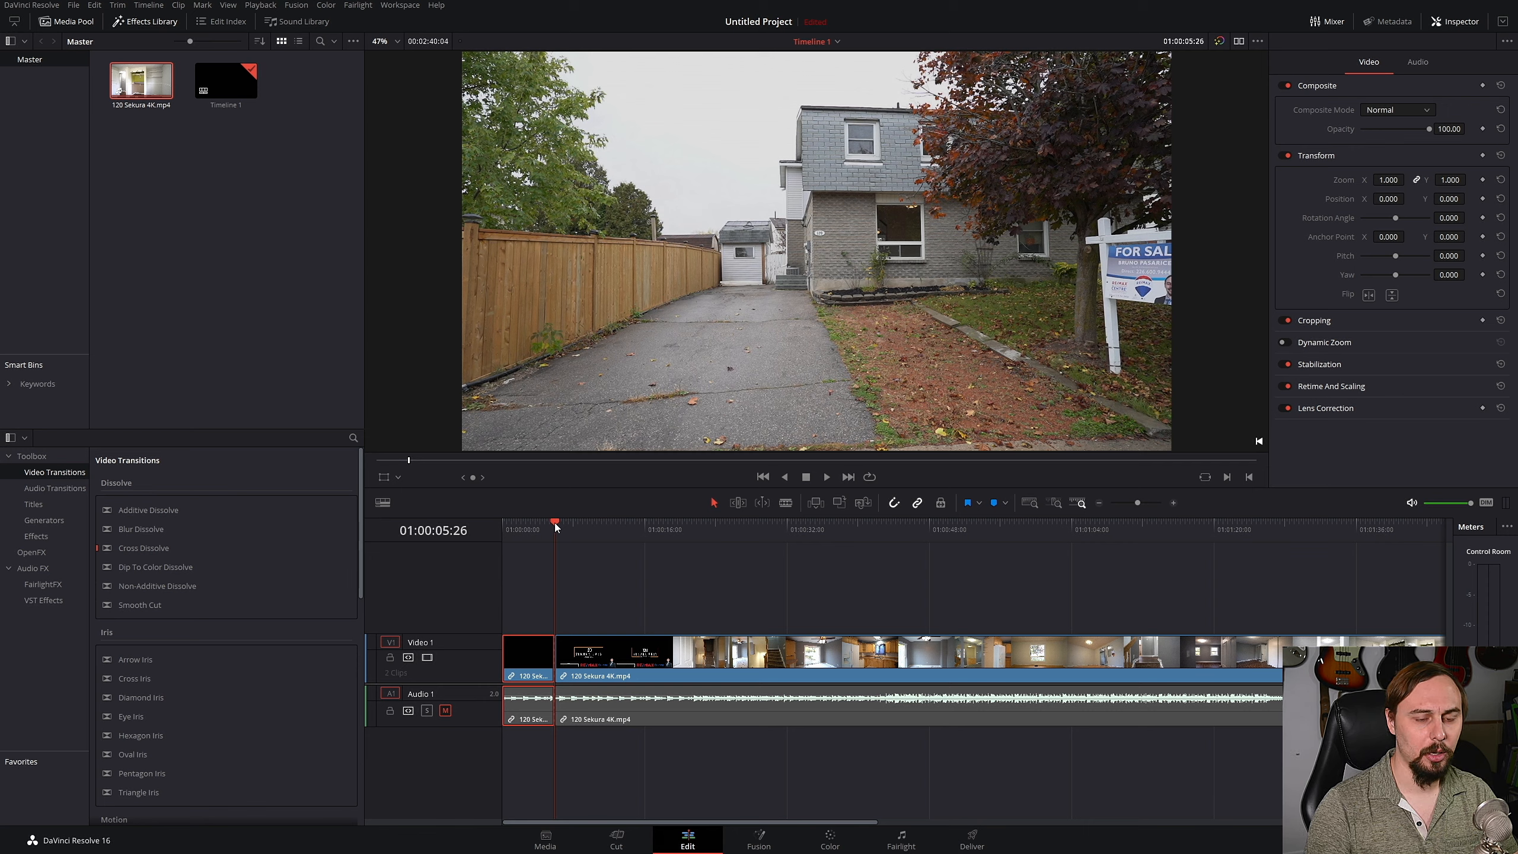
Switch to the Color page with the driveway shot from its start and stop playback at 01:00:01:10, with the For Sale sign in view.
click(503, 527)
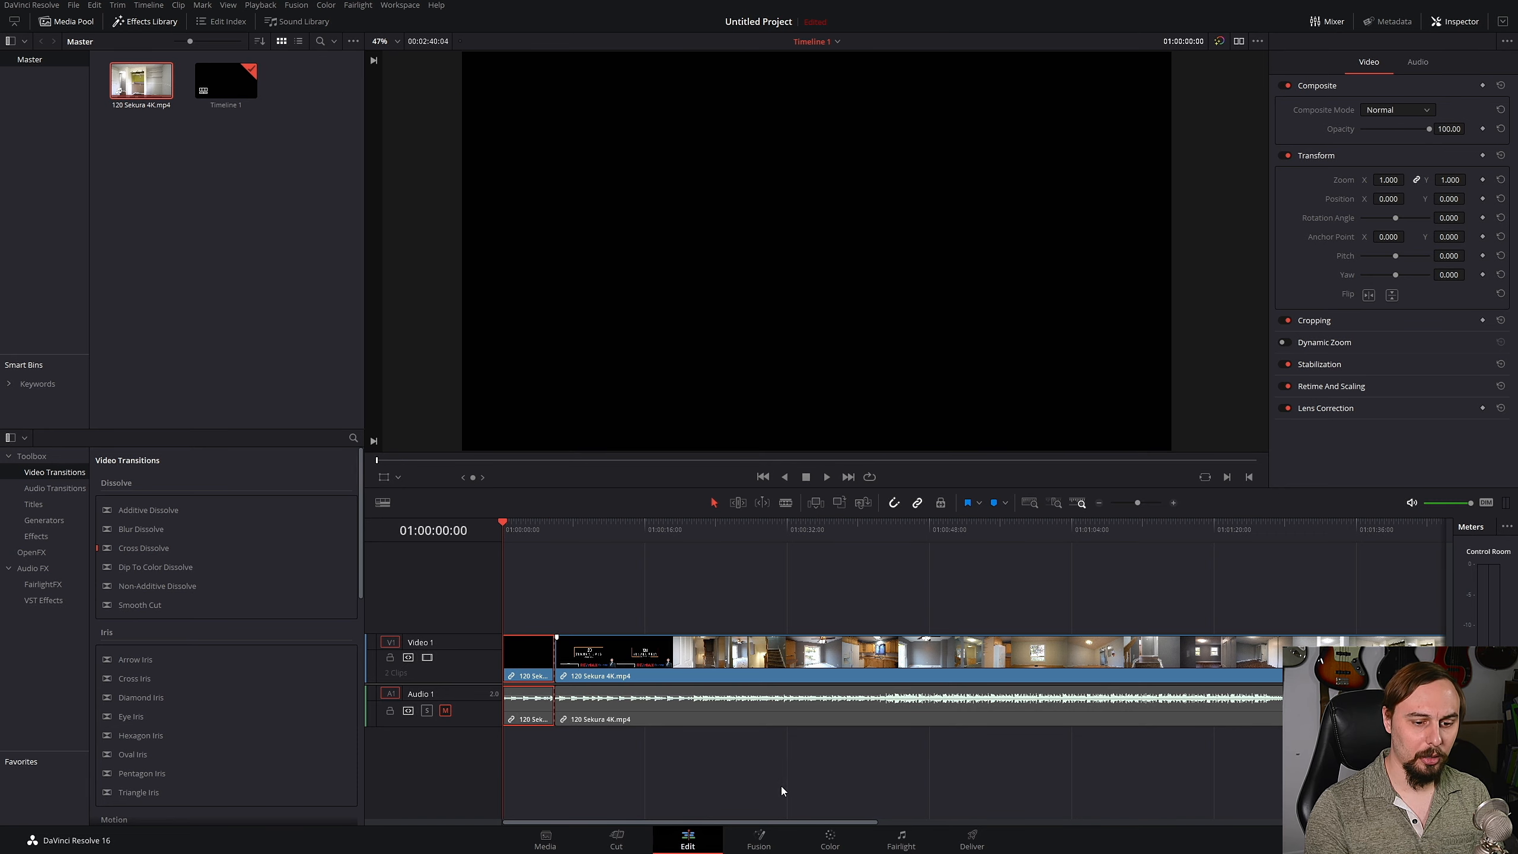
click(831, 839)
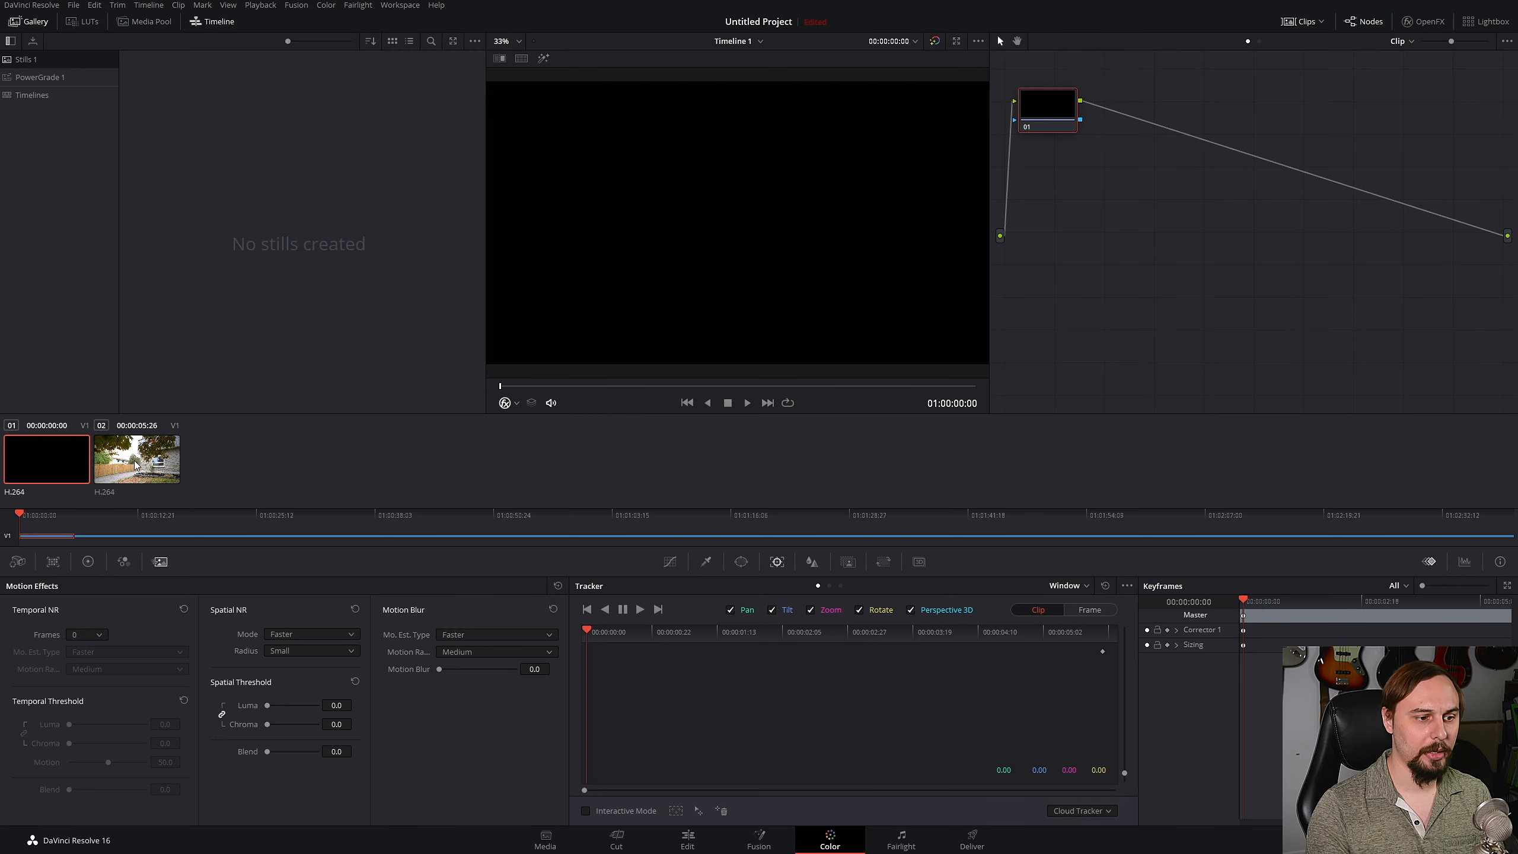
key(space)
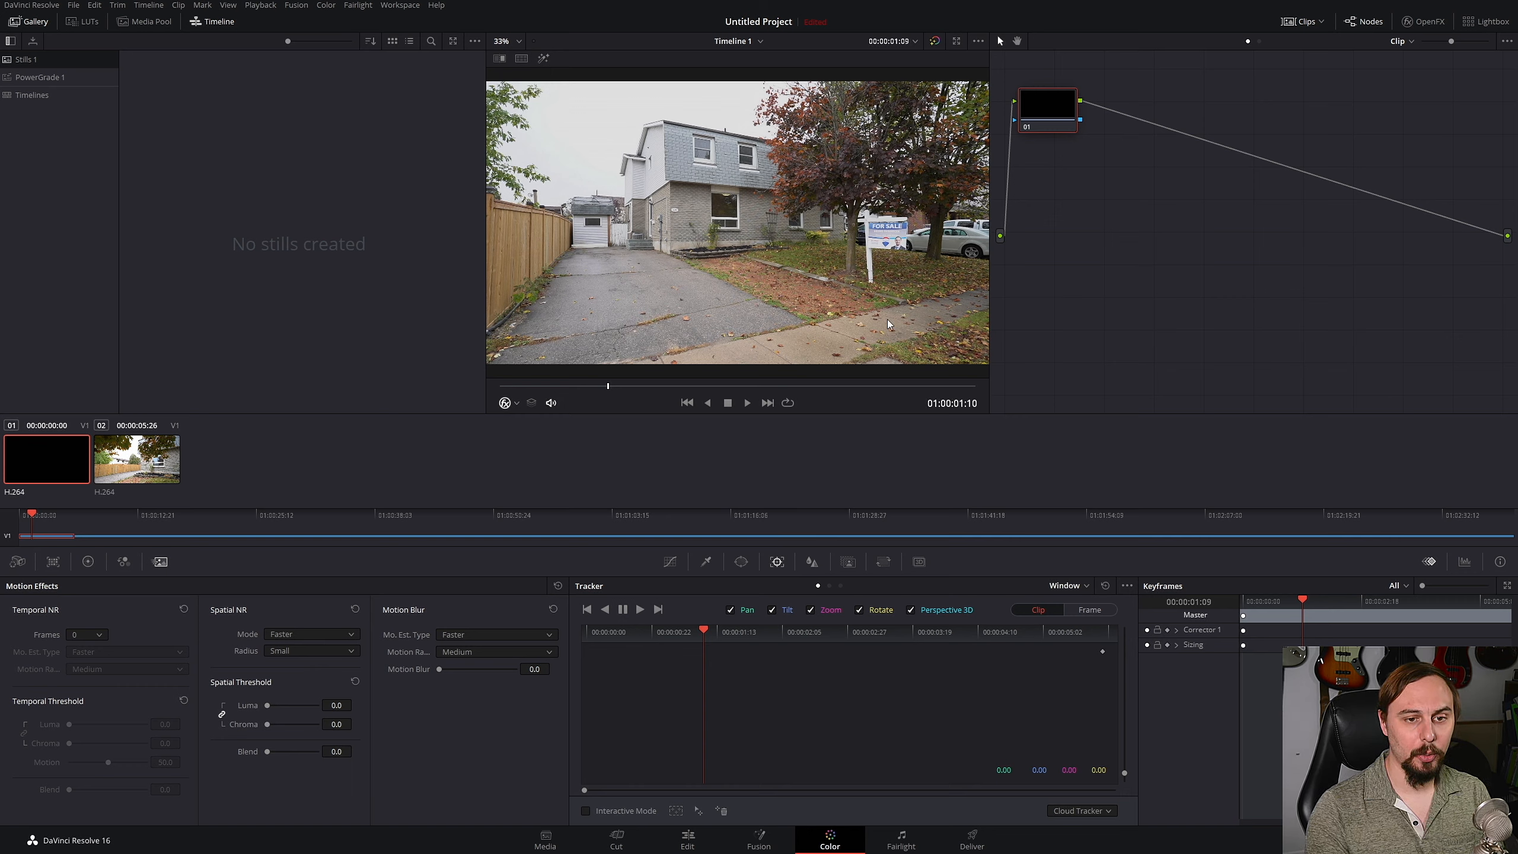
Add a rectangular power window and pull its corners in roughly around the For Sale sign.
click(742, 562)
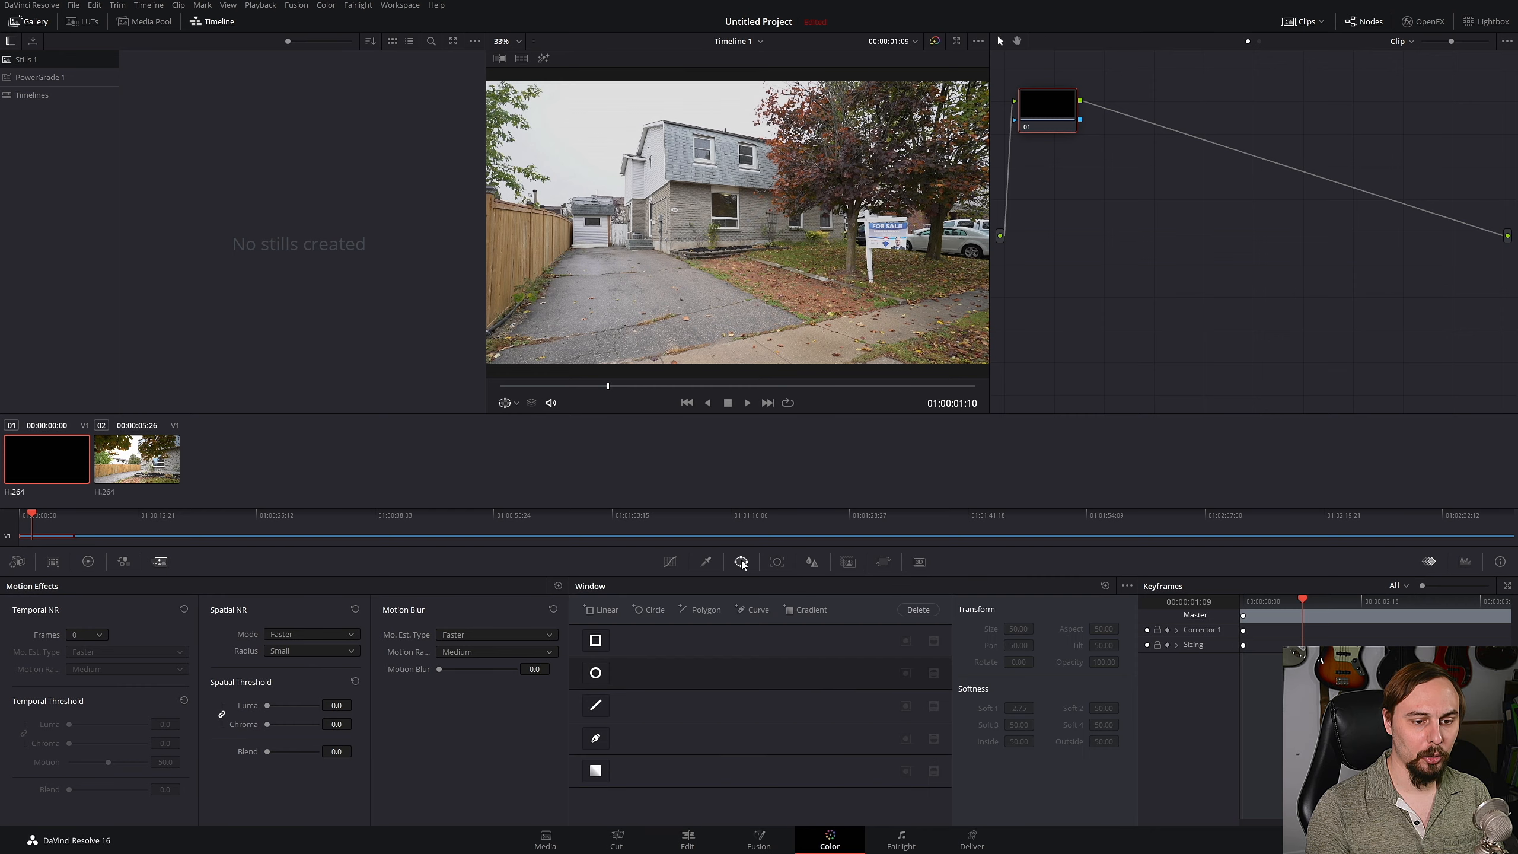
click(596, 640)
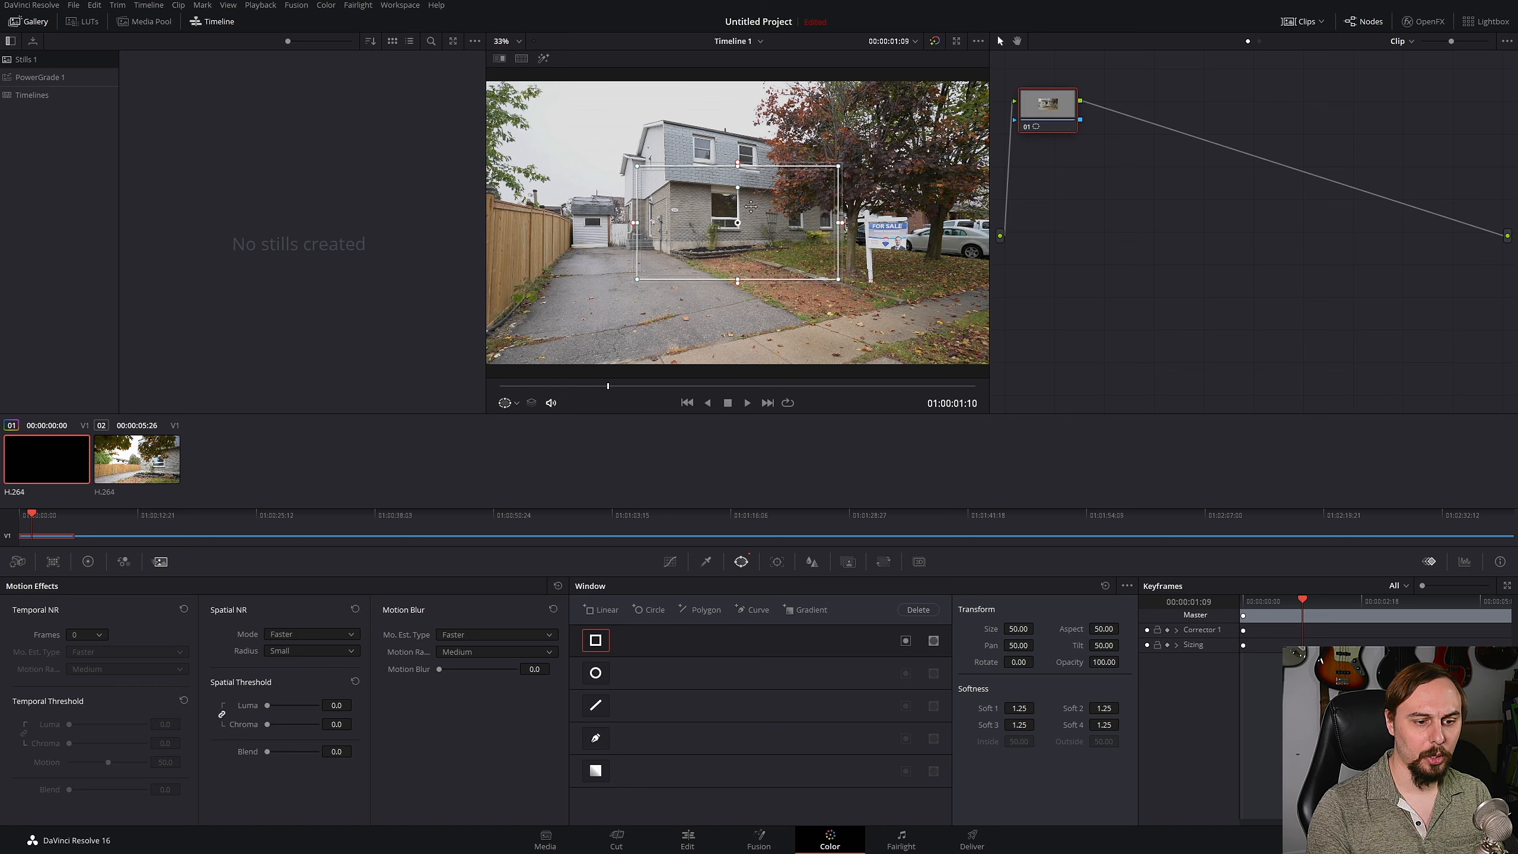
drag(738, 223, 861, 238)
drag(761, 183, 856, 237)
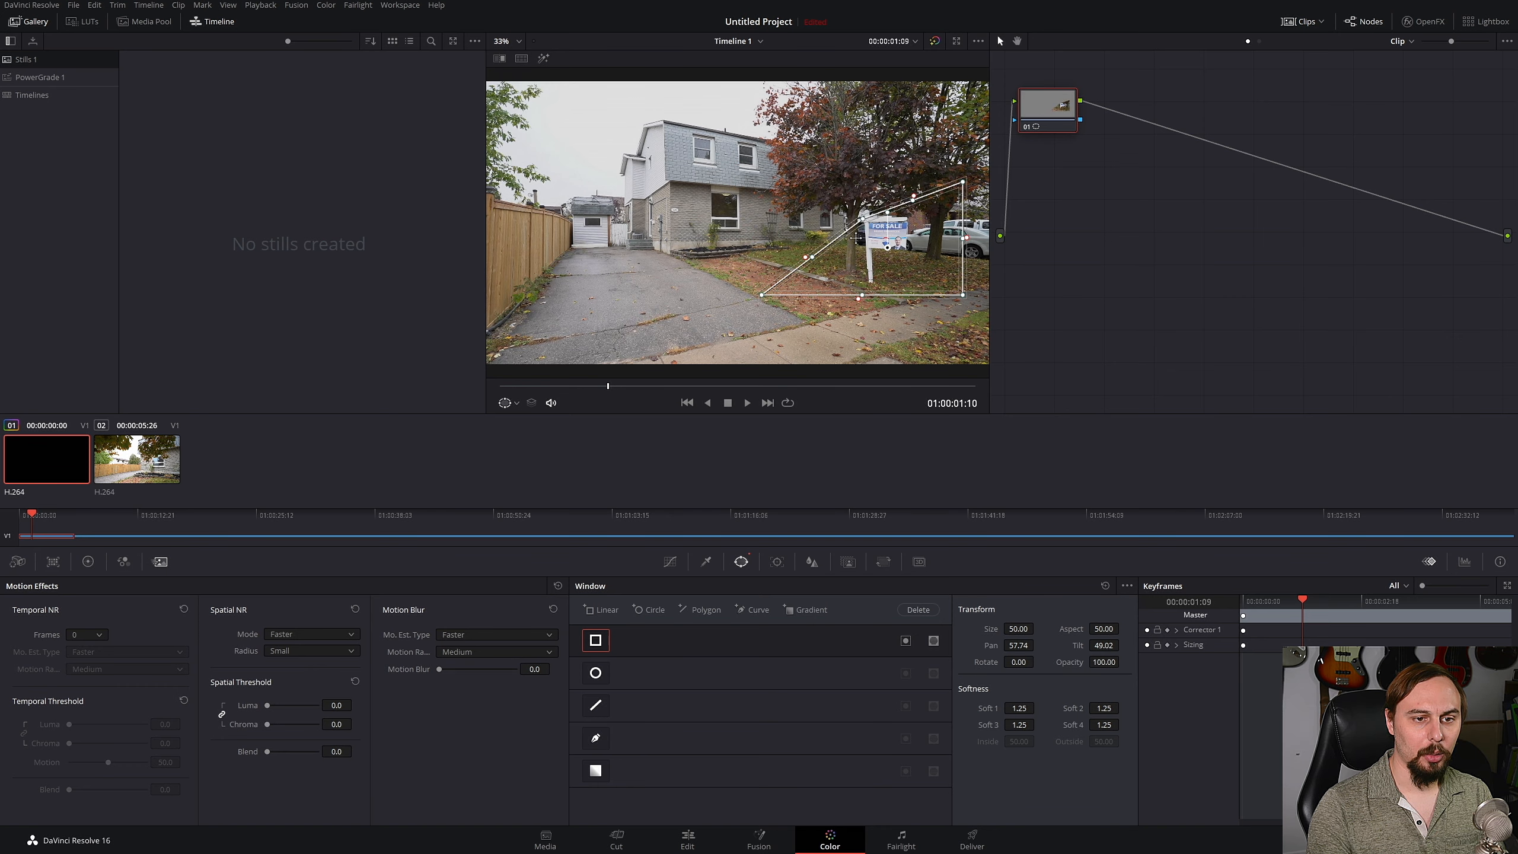
drag(761, 297, 867, 254)
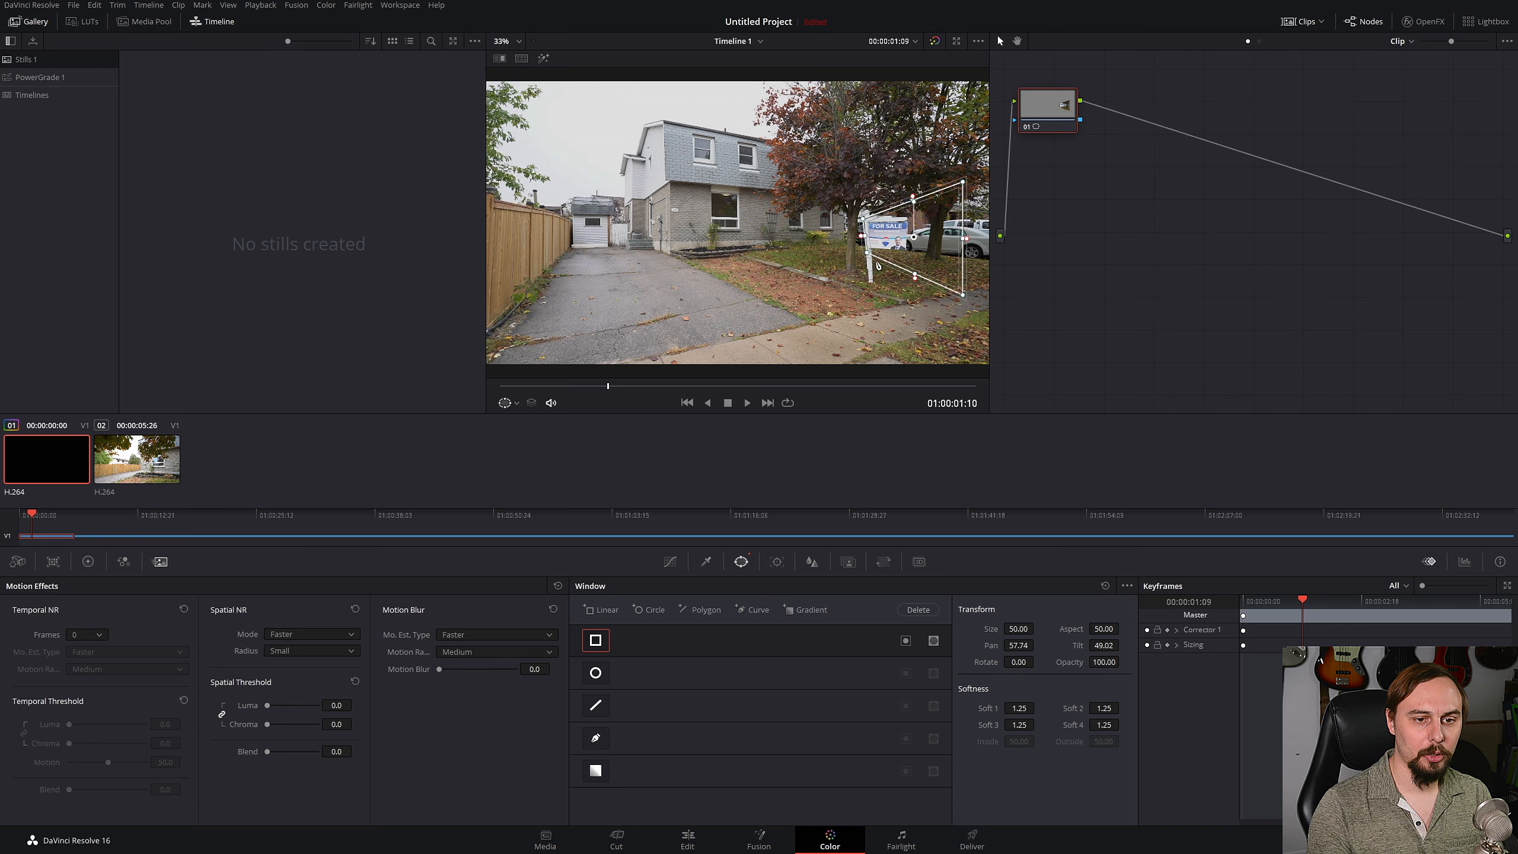
drag(961, 297, 909, 259)
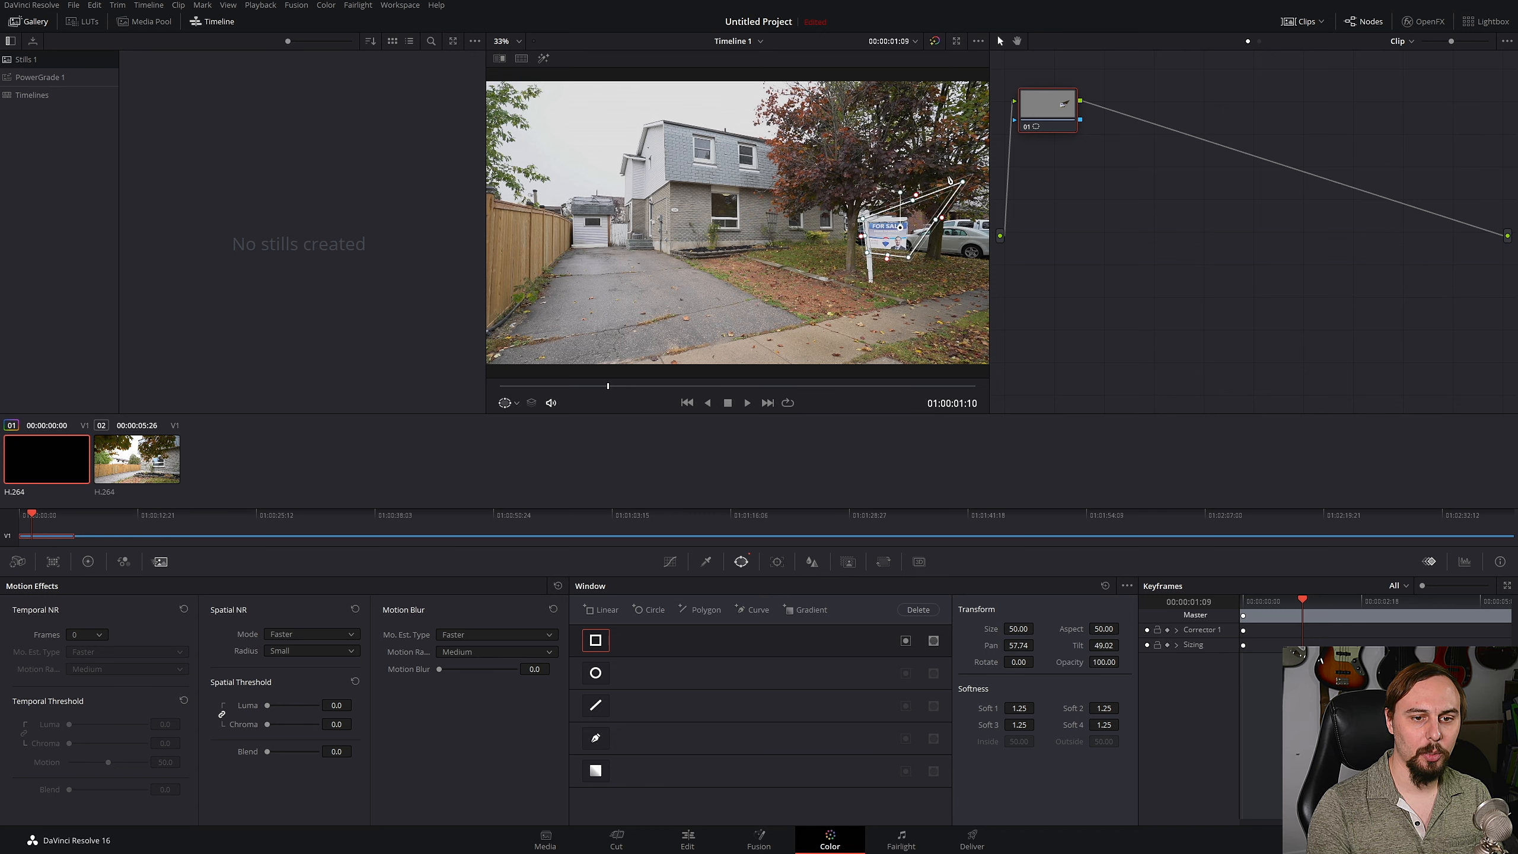
drag(964, 184, 908, 216)
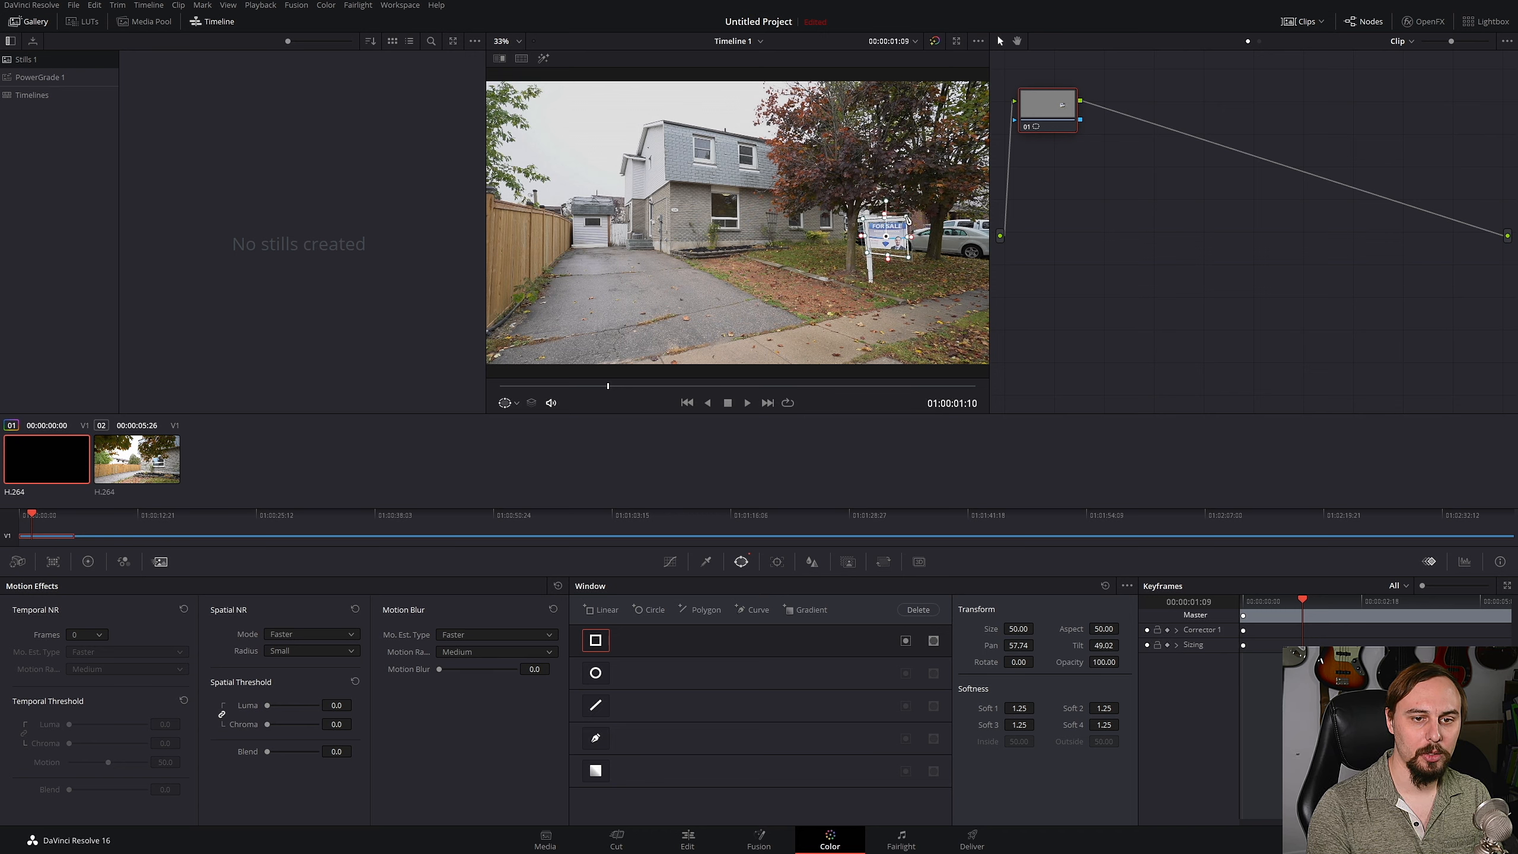
Fit the window's four corners closely to the edges of the For Sale sign panel in a magnified view.
click(519, 41)
click(508, 146)
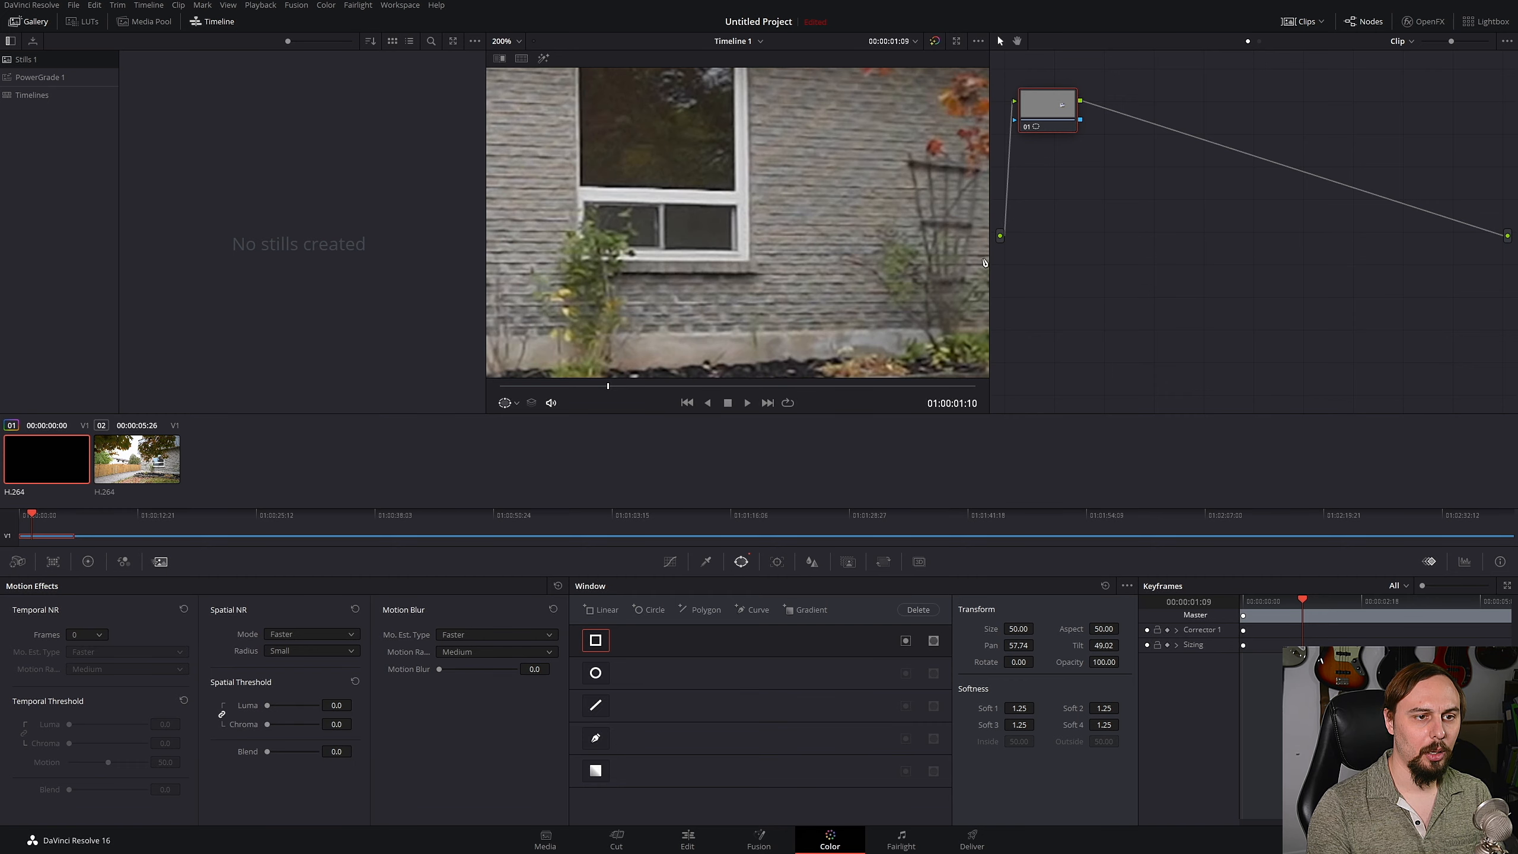
drag(899, 235, 480, 81)
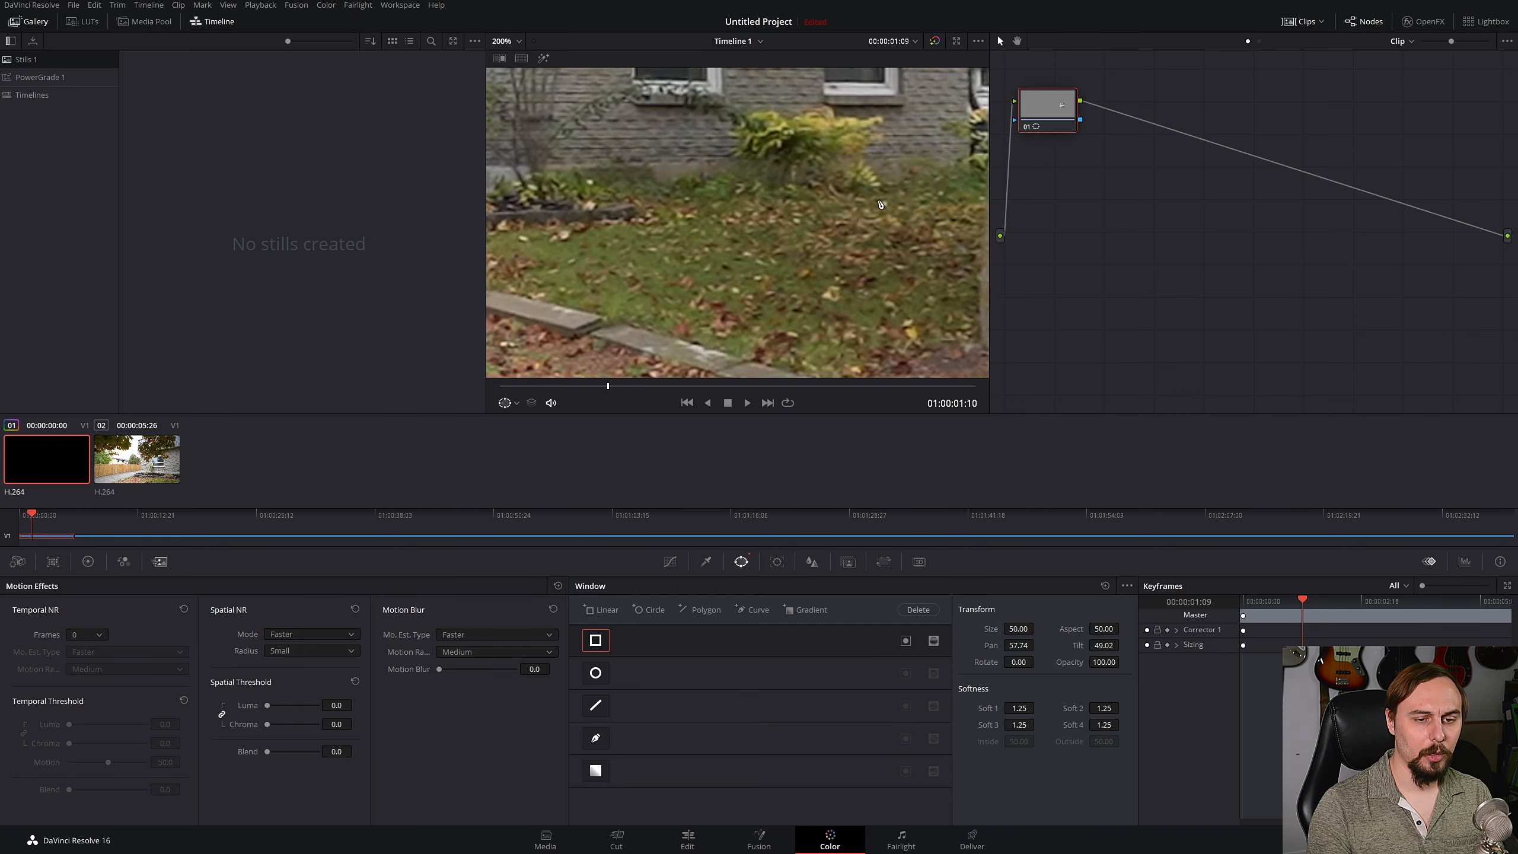
drag(880, 202, 586, 259)
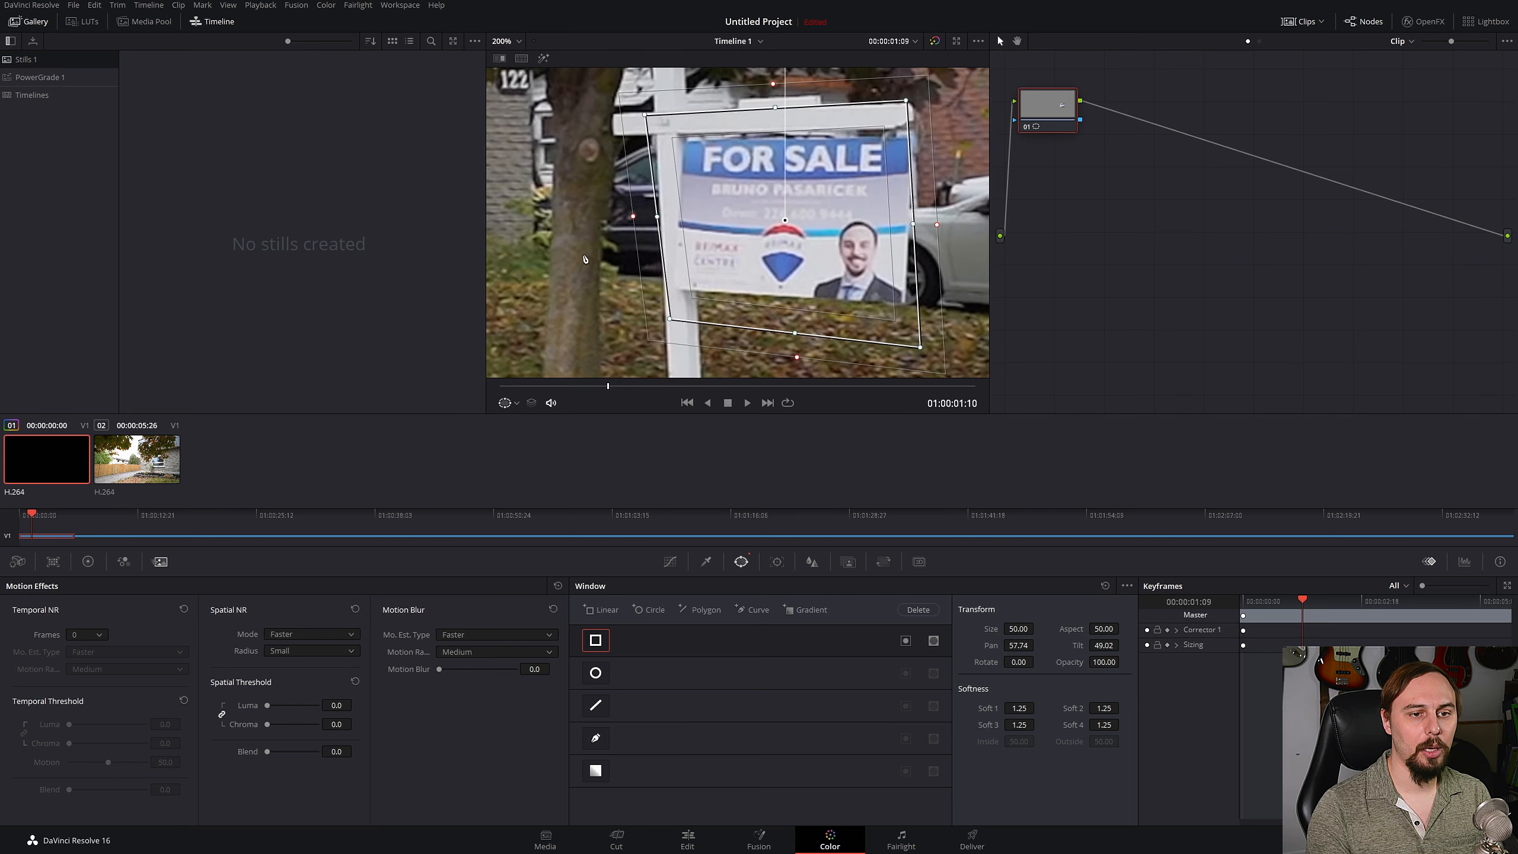
scroll(686, 142, down, 1)
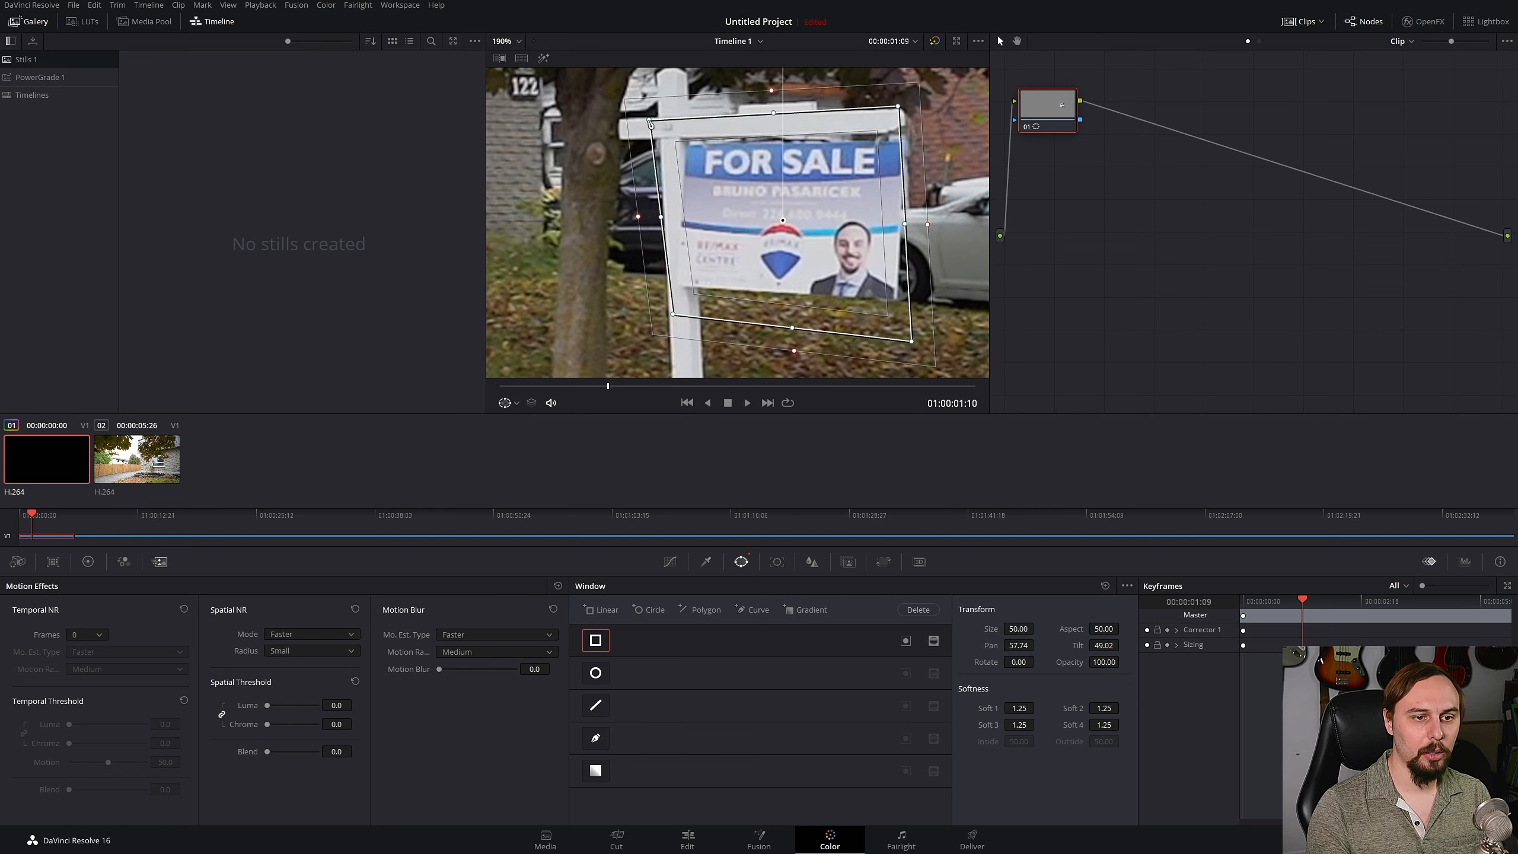
drag(651, 122, 685, 145)
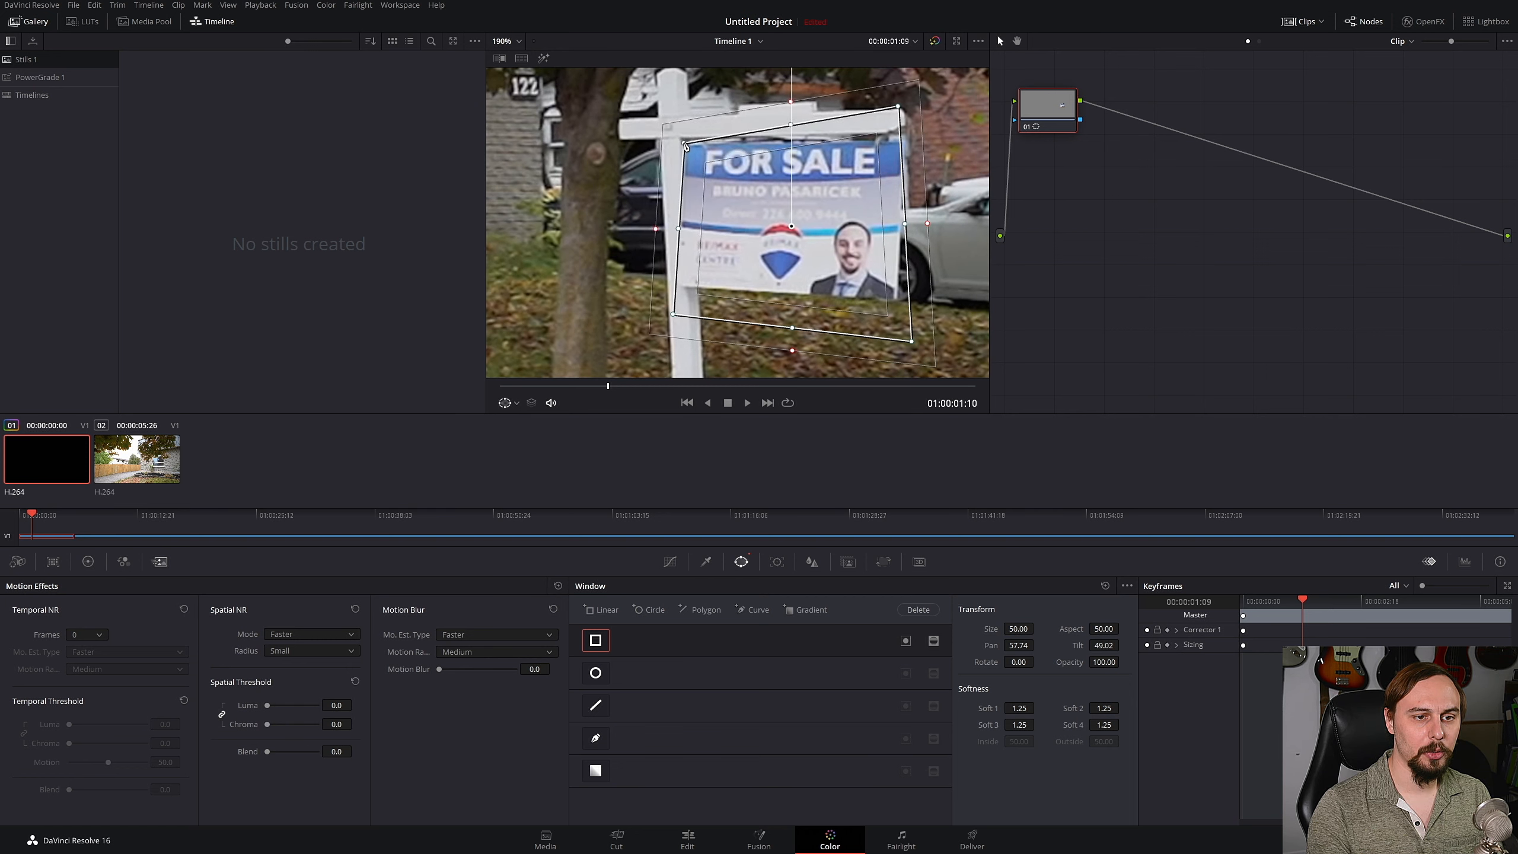
drag(899, 108, 911, 138)
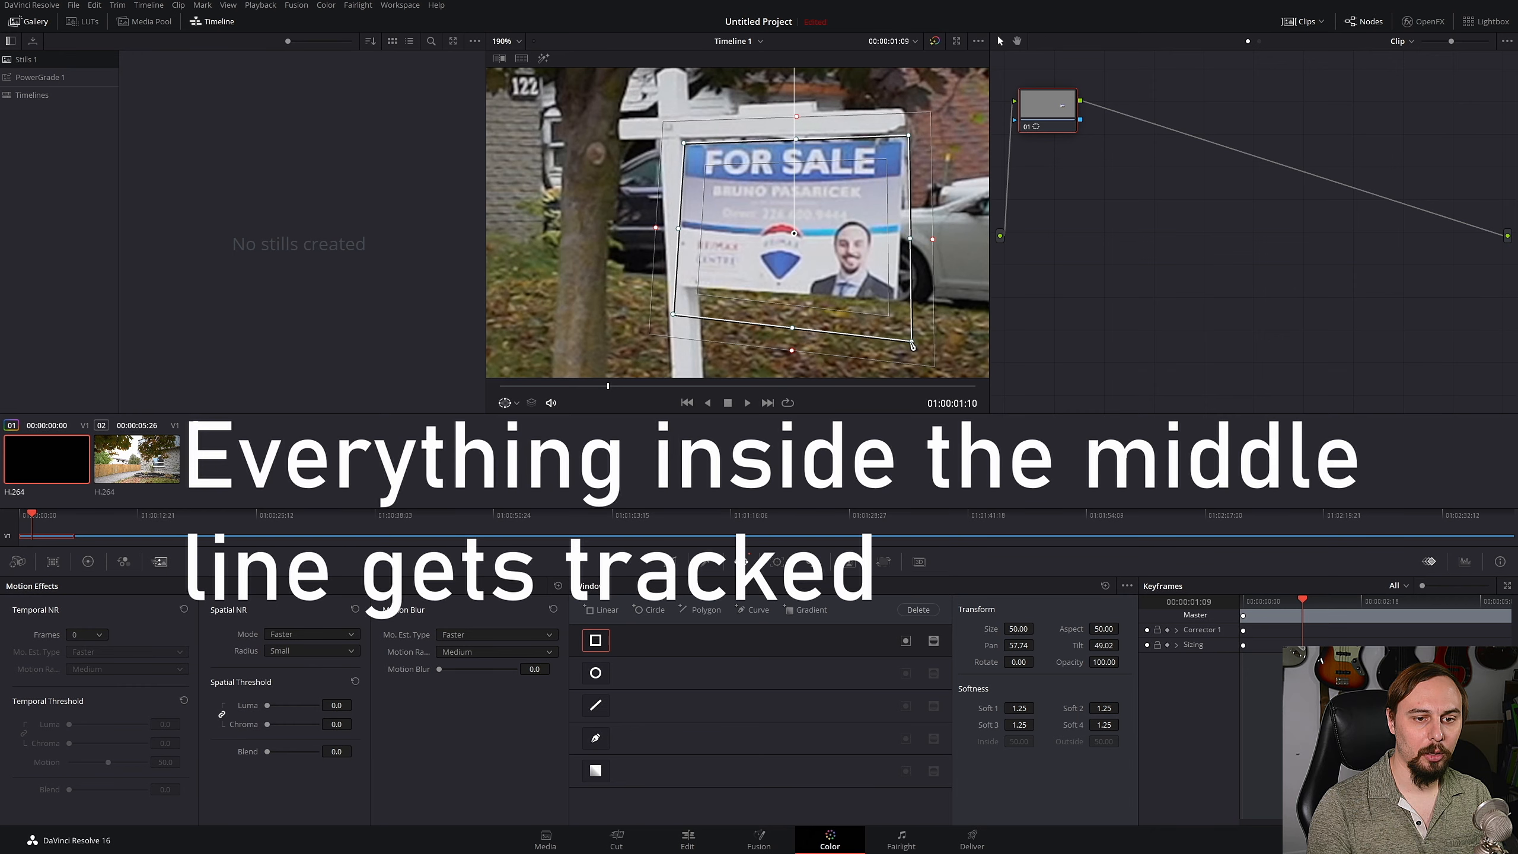
drag(912, 346, 901, 308)
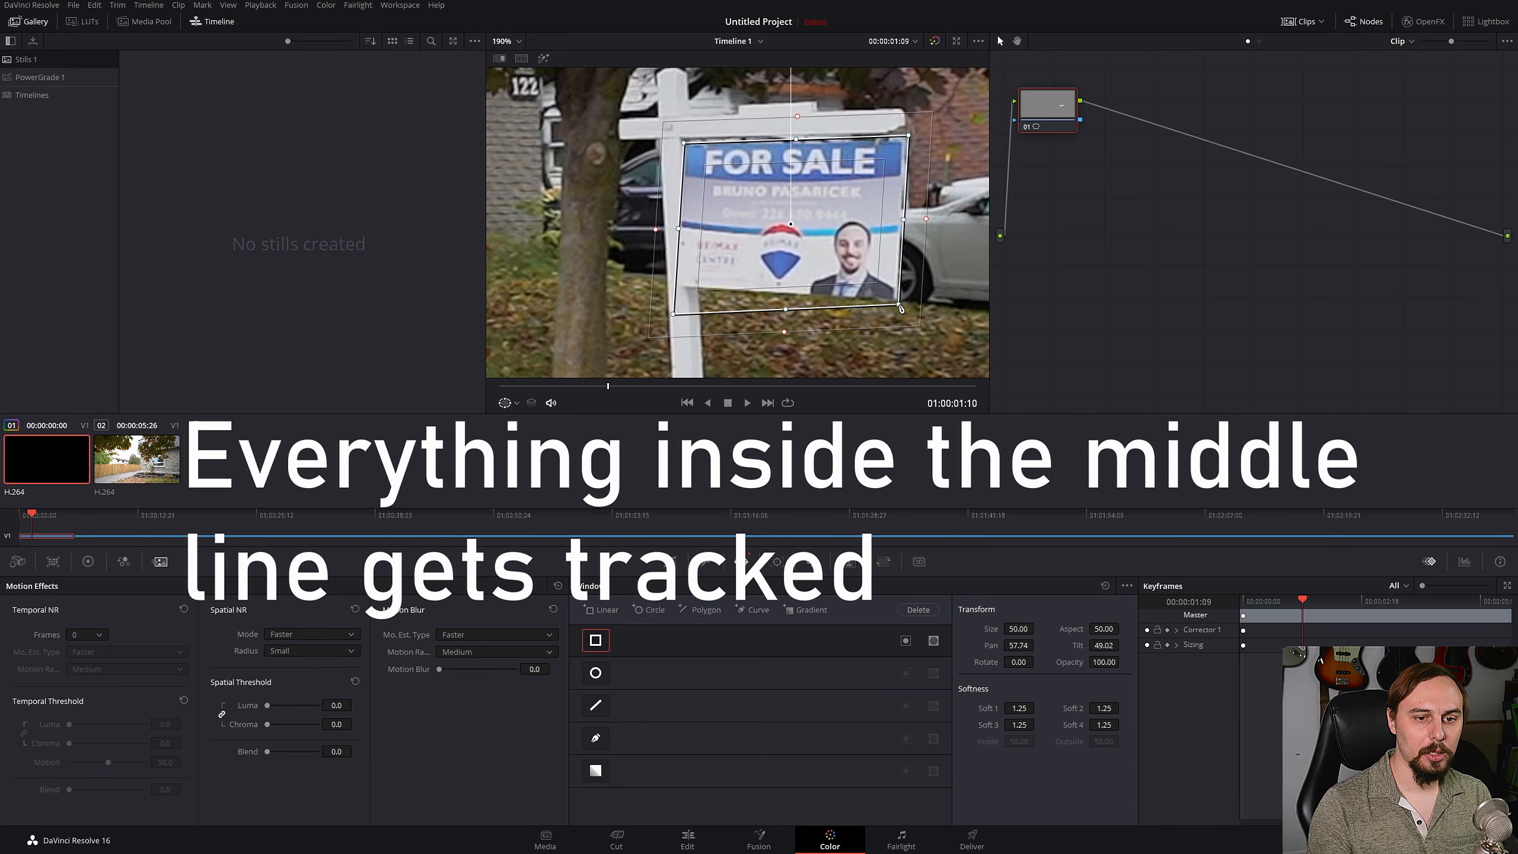
drag(674, 314, 673, 291)
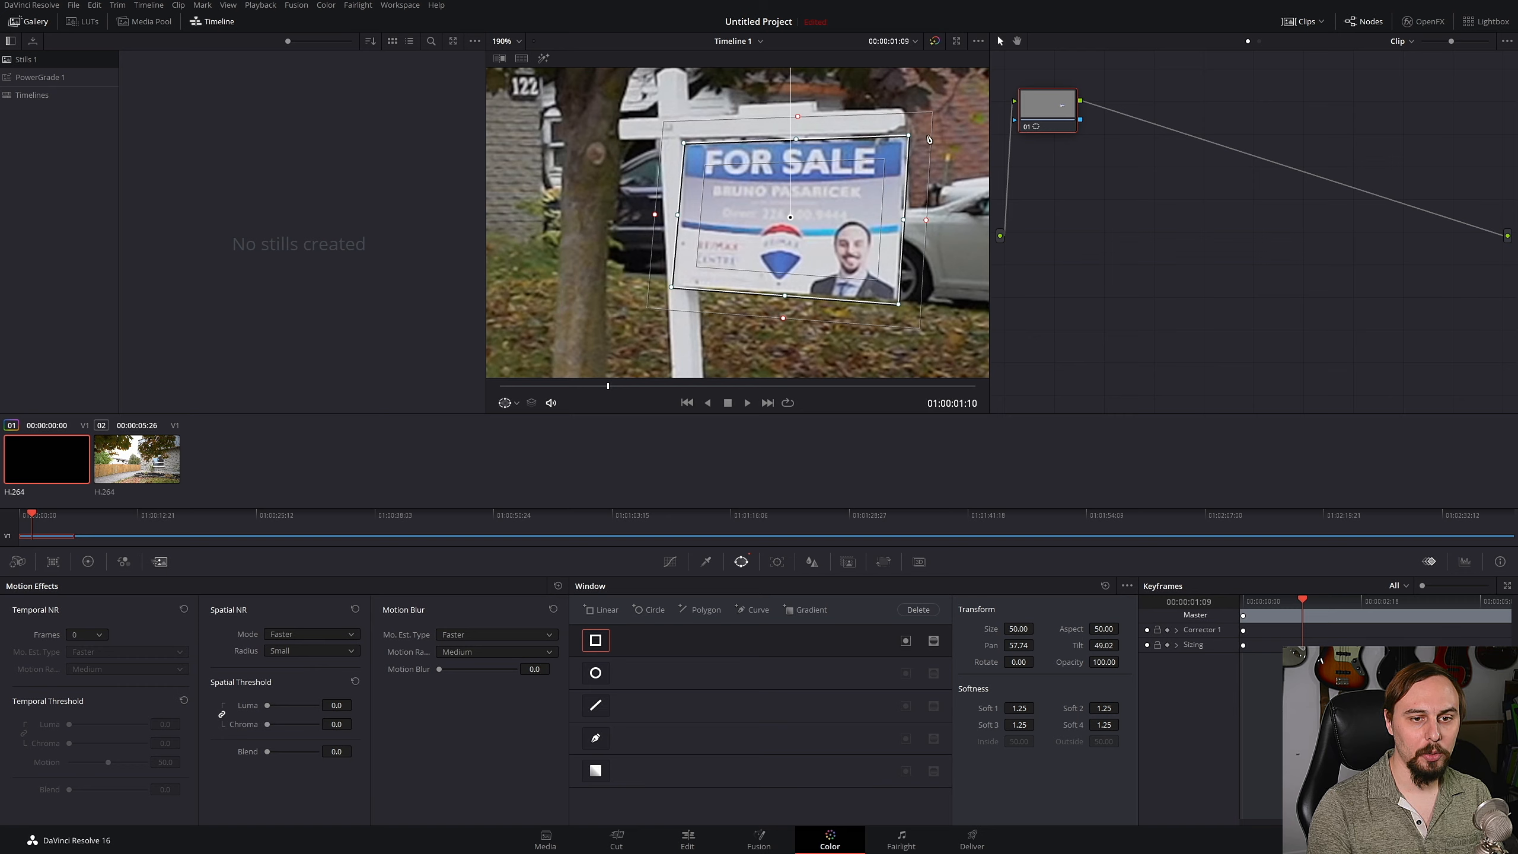
Tighten the window's edge softness to about 0.31 for Soft 1, 0.18 for Soft 2, 0.39 for Soft 3 and 0.37 for Soft 4.
mouse_move(931, 232)
mouse_down()
mouse_move(913, 242)
mouse_move(912, 225)
mouse_up()
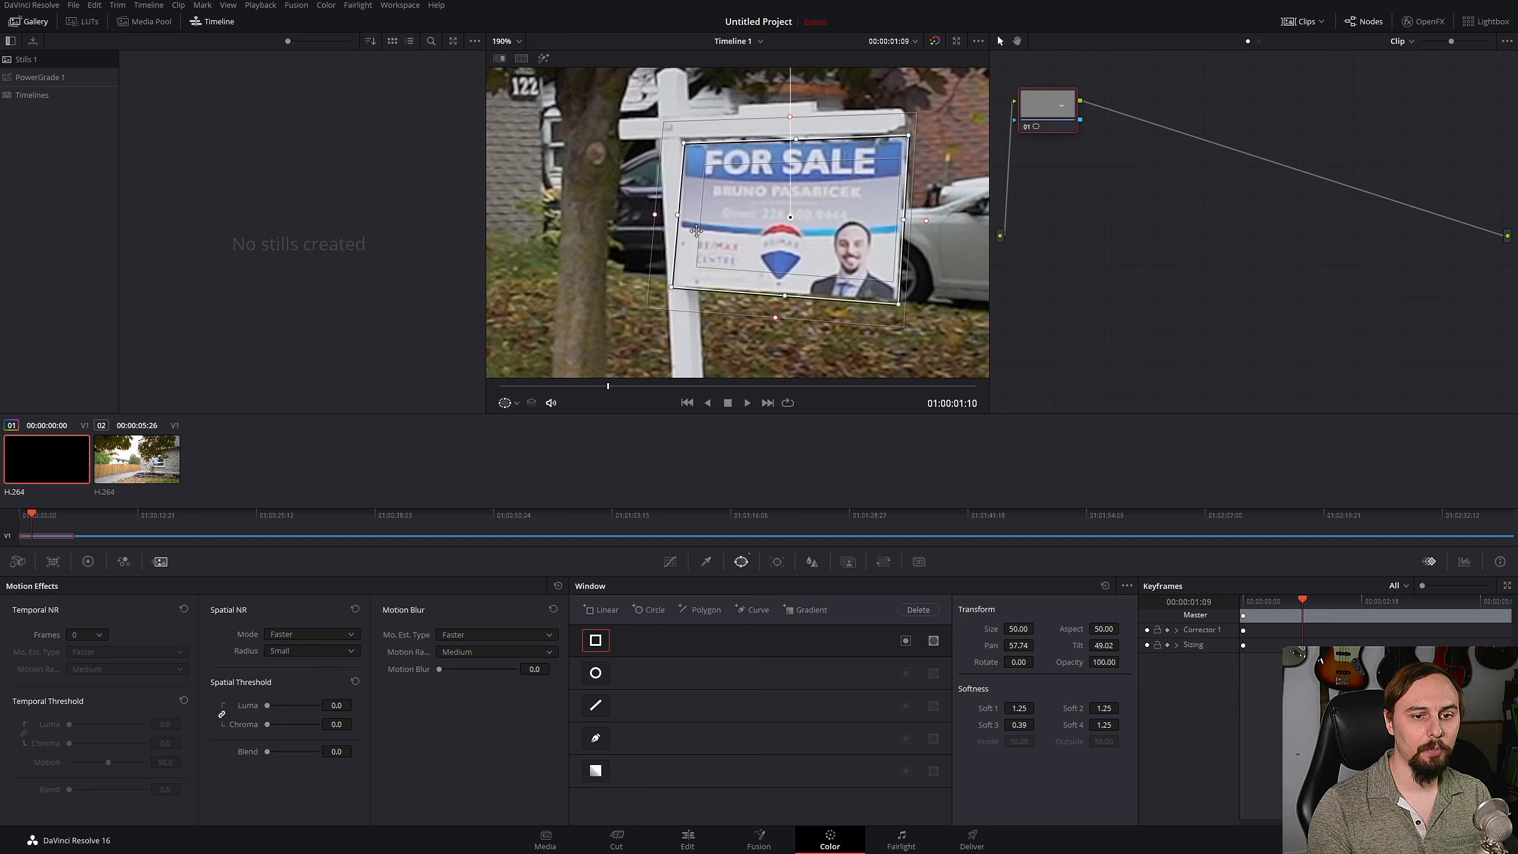
drag(656, 219, 676, 219)
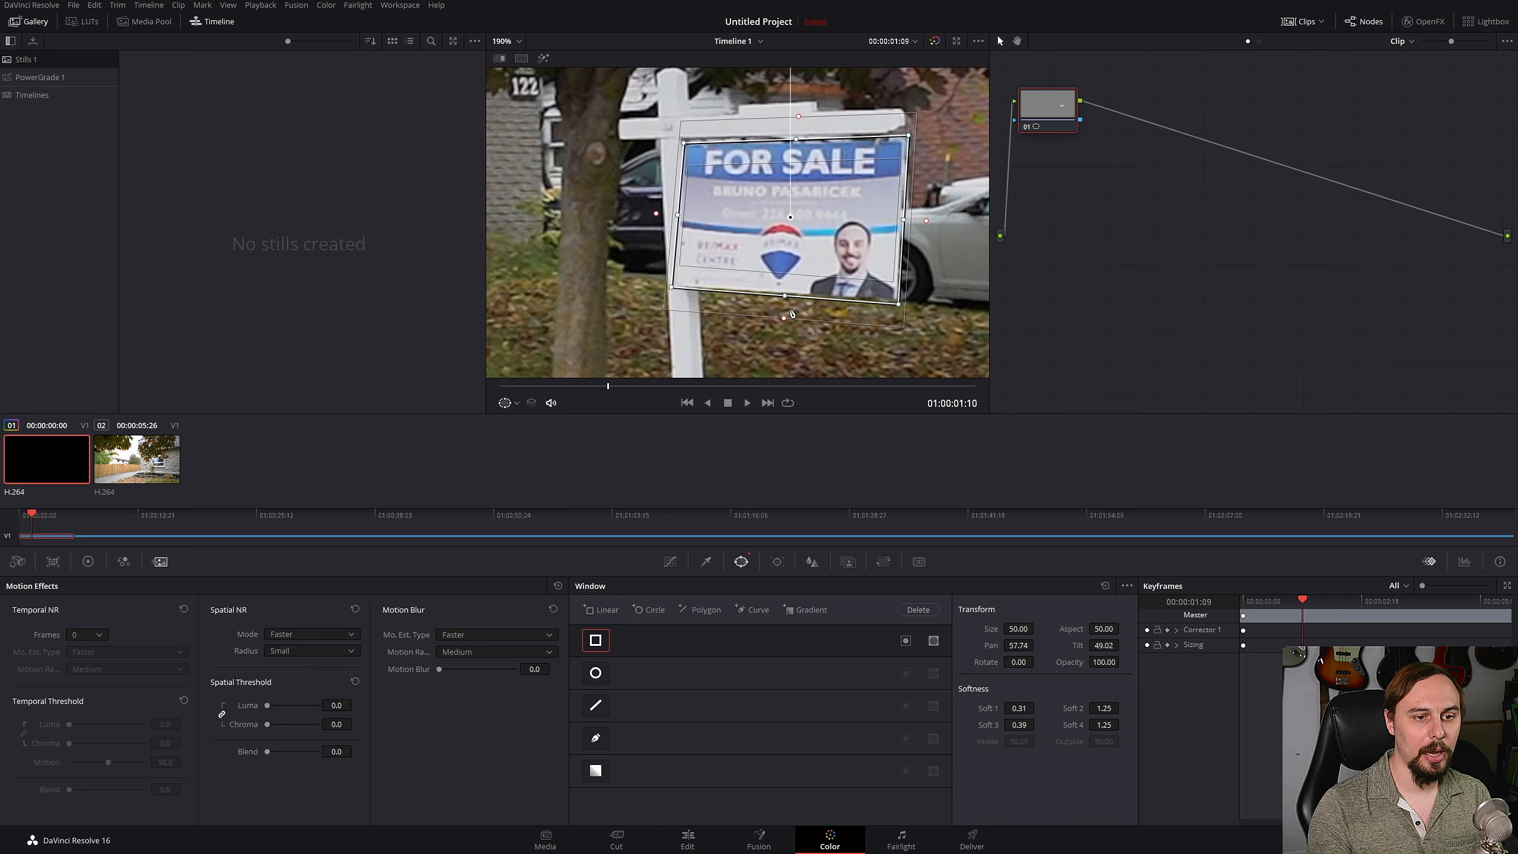
drag(784, 323, 788, 305)
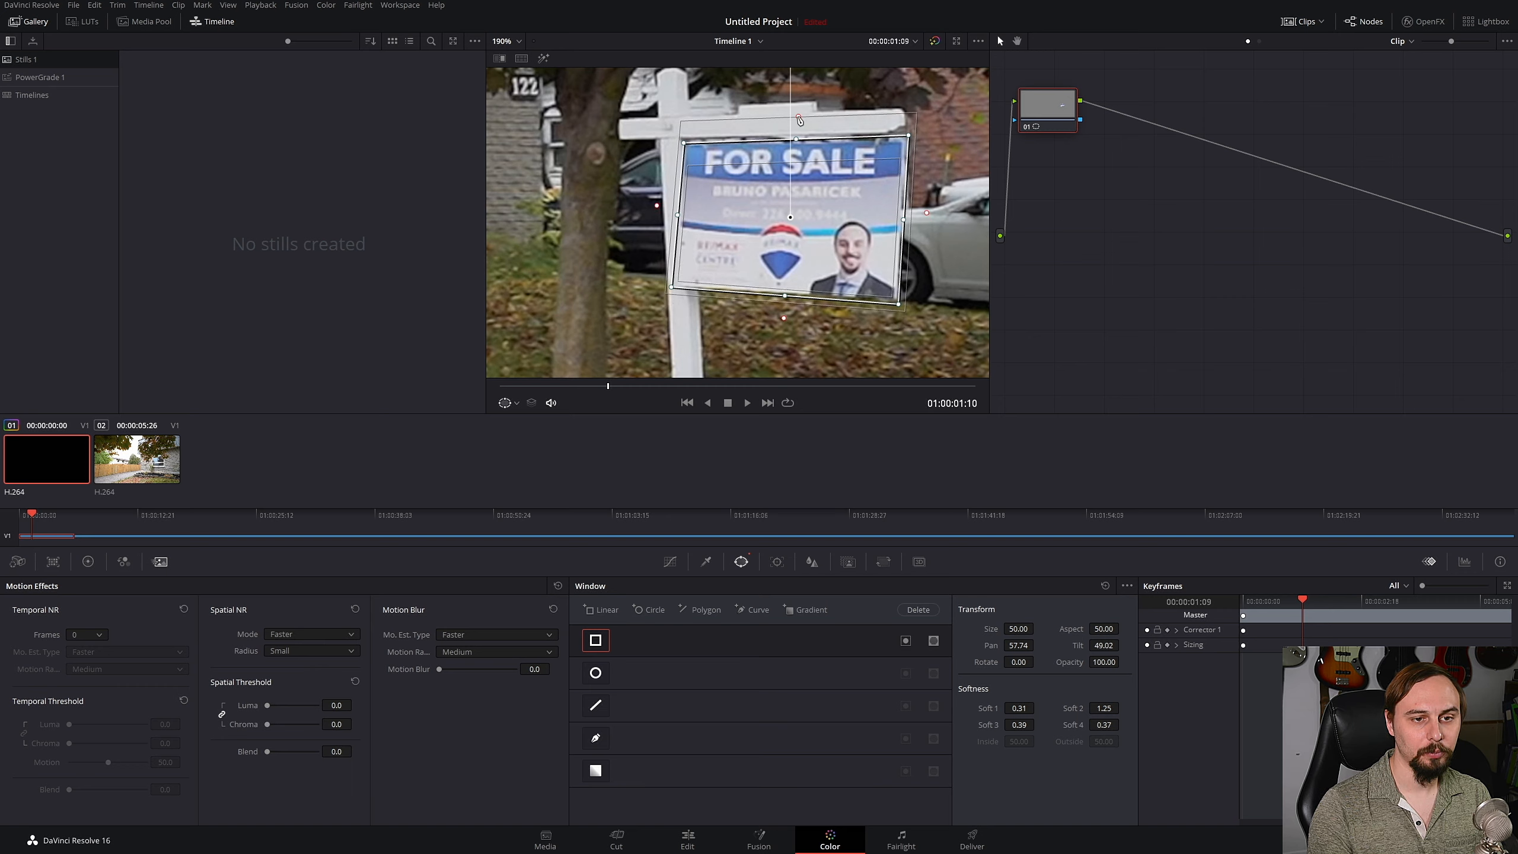
drag(799, 118, 798, 139)
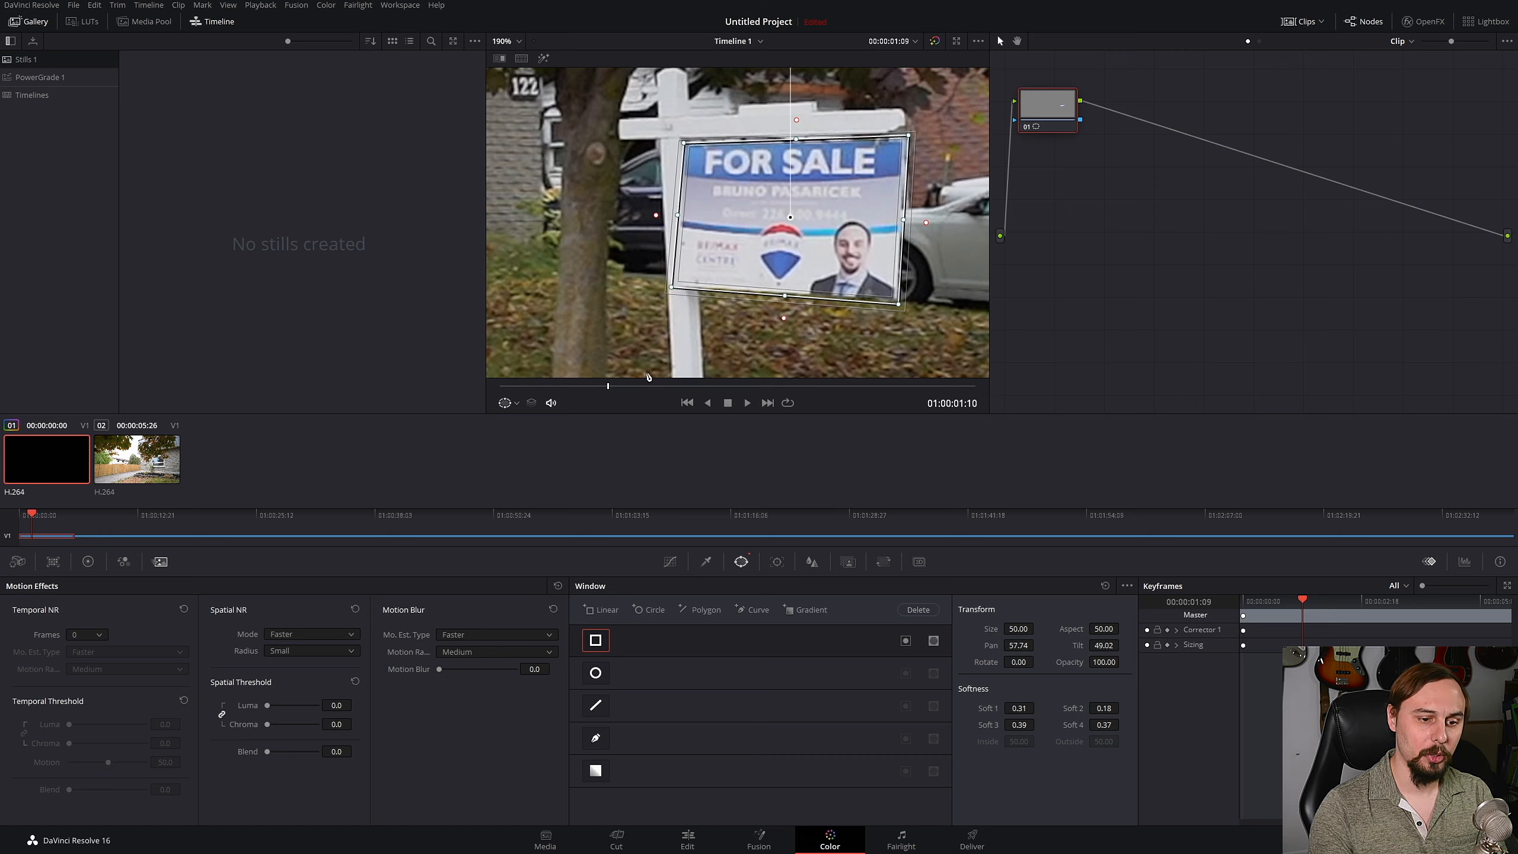
Track the sign's window from 01:00:01:10 forward to the end of the clip, and from the same frame backward to its start.
click(505, 41)
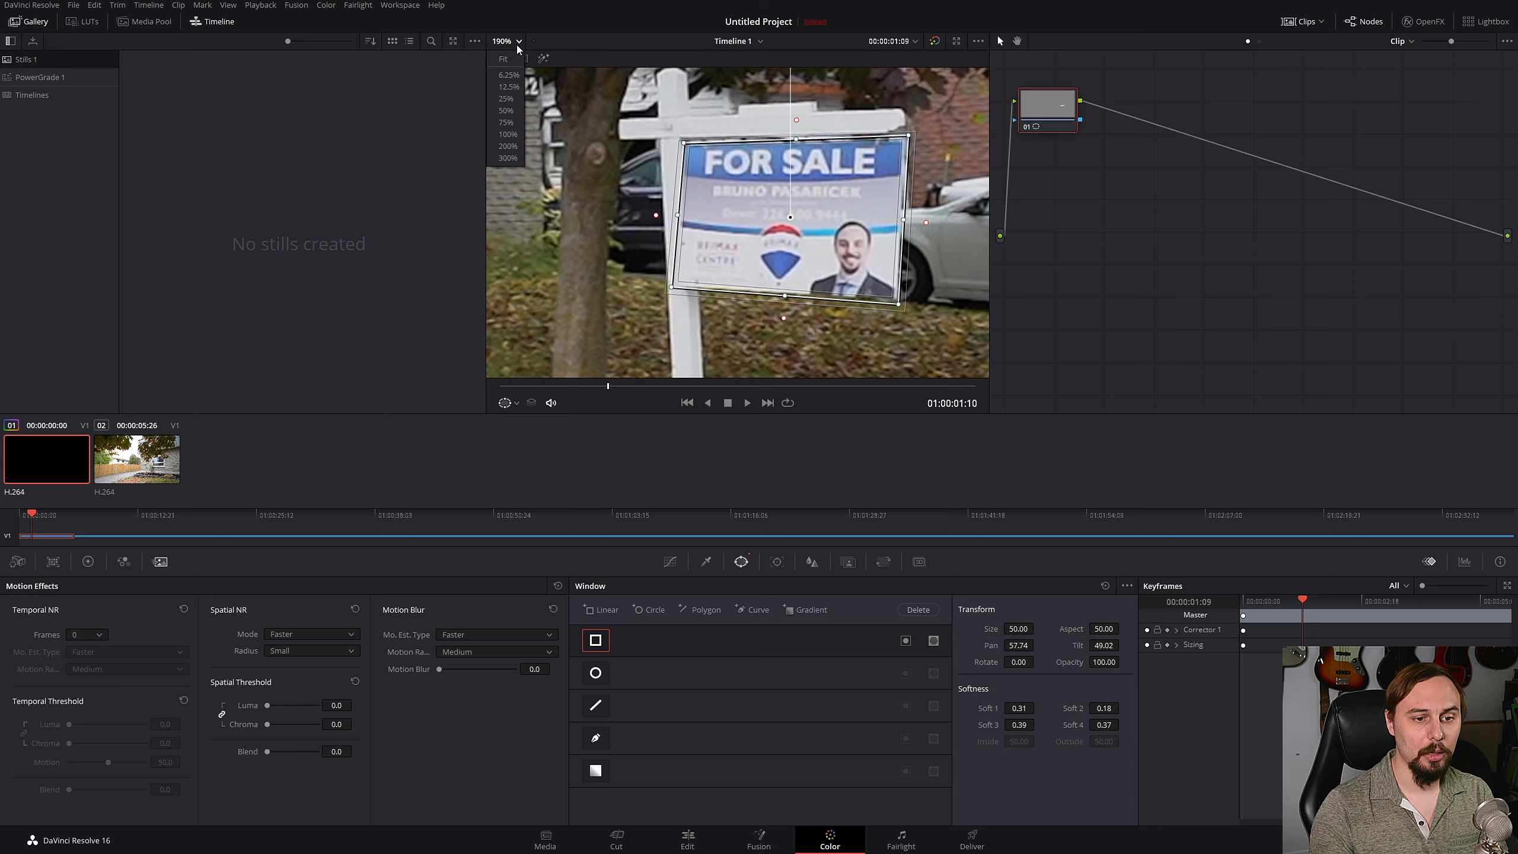
click(500, 60)
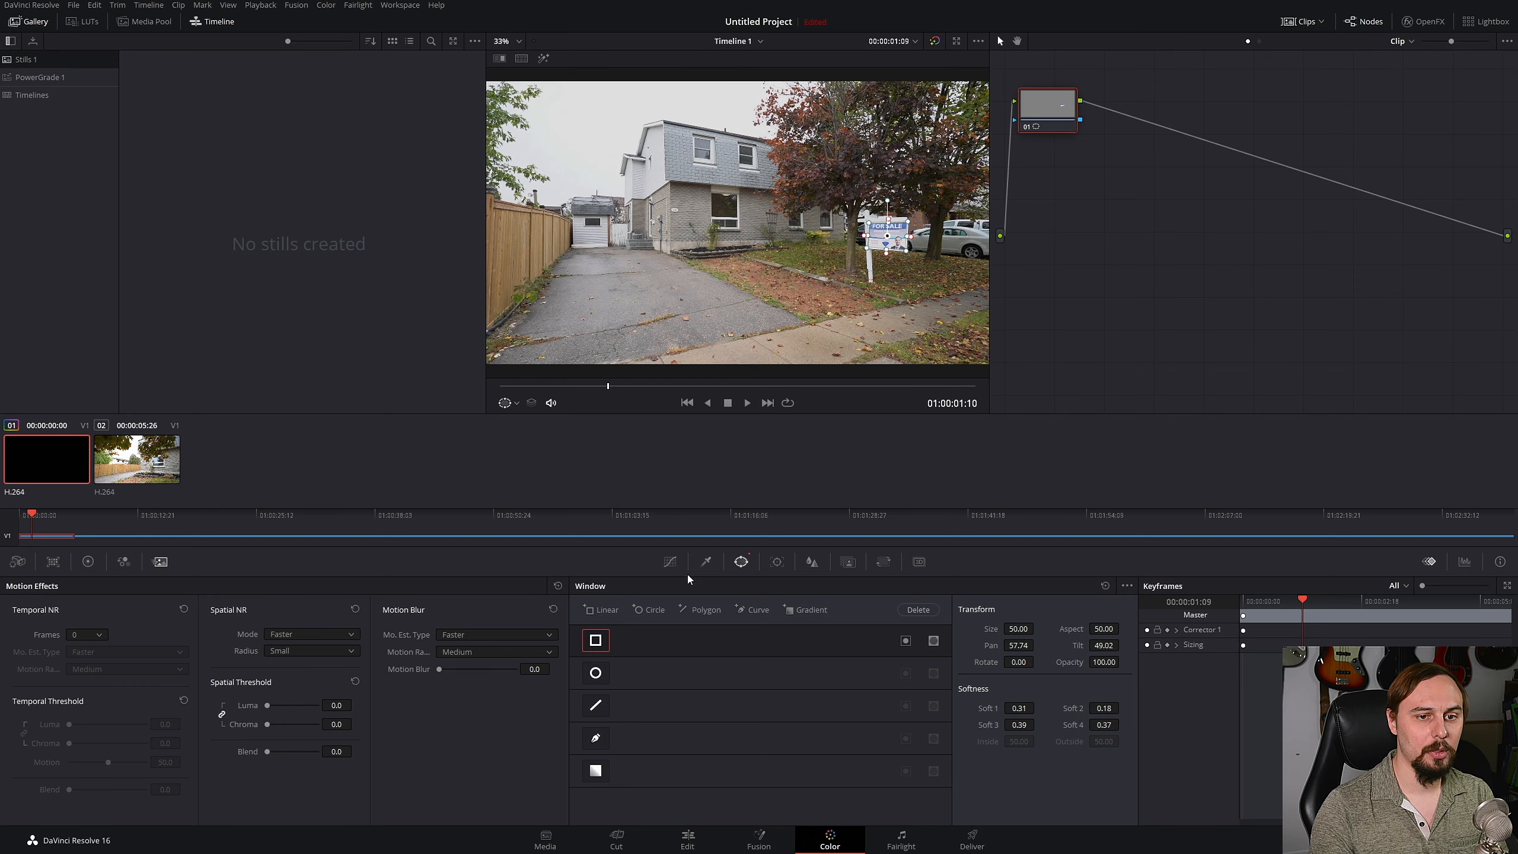
click(779, 563)
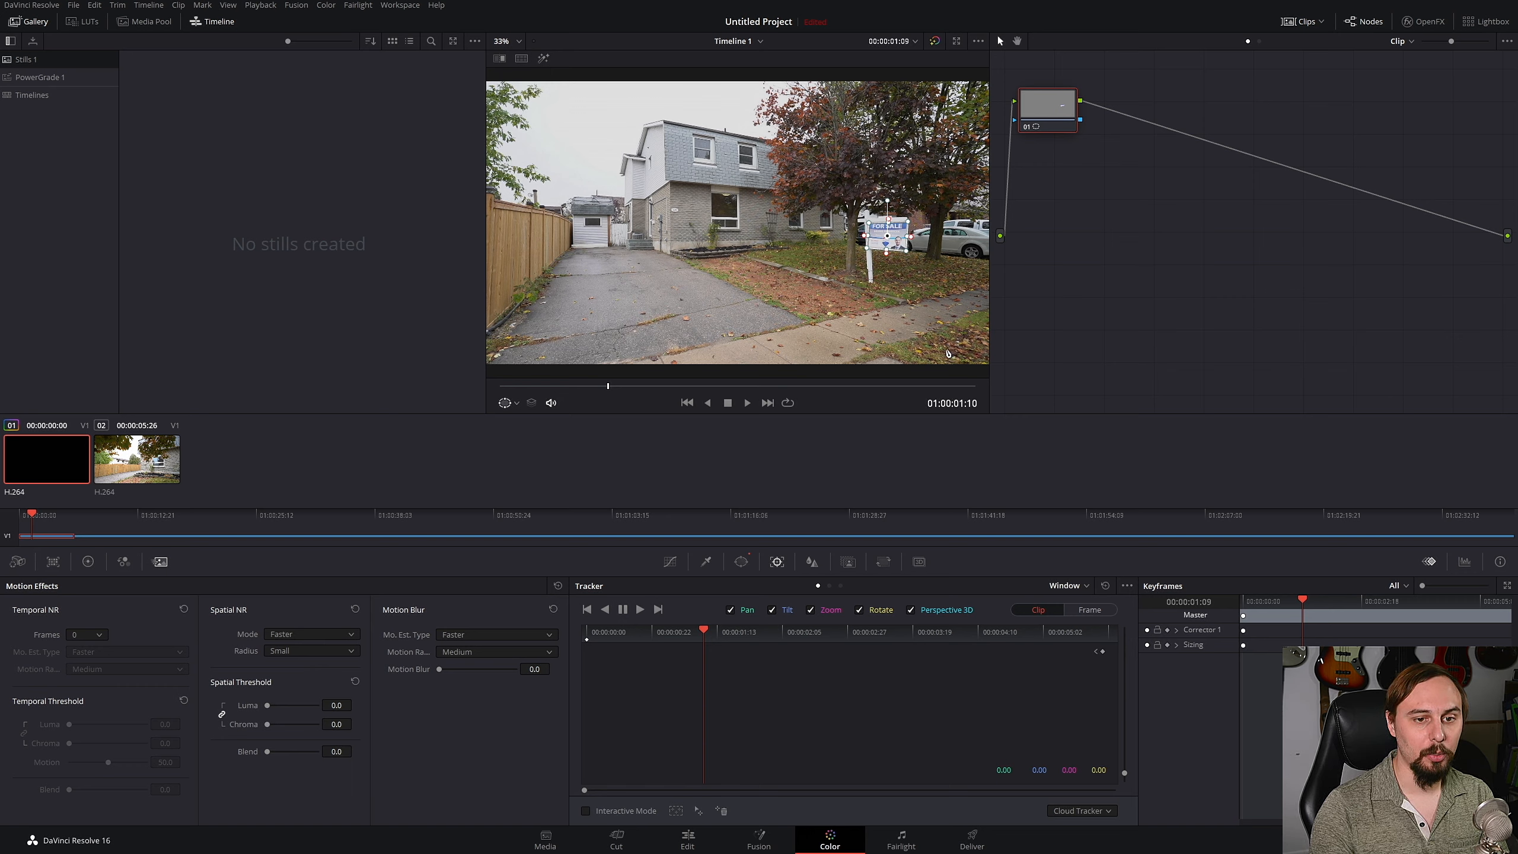
click(641, 609)
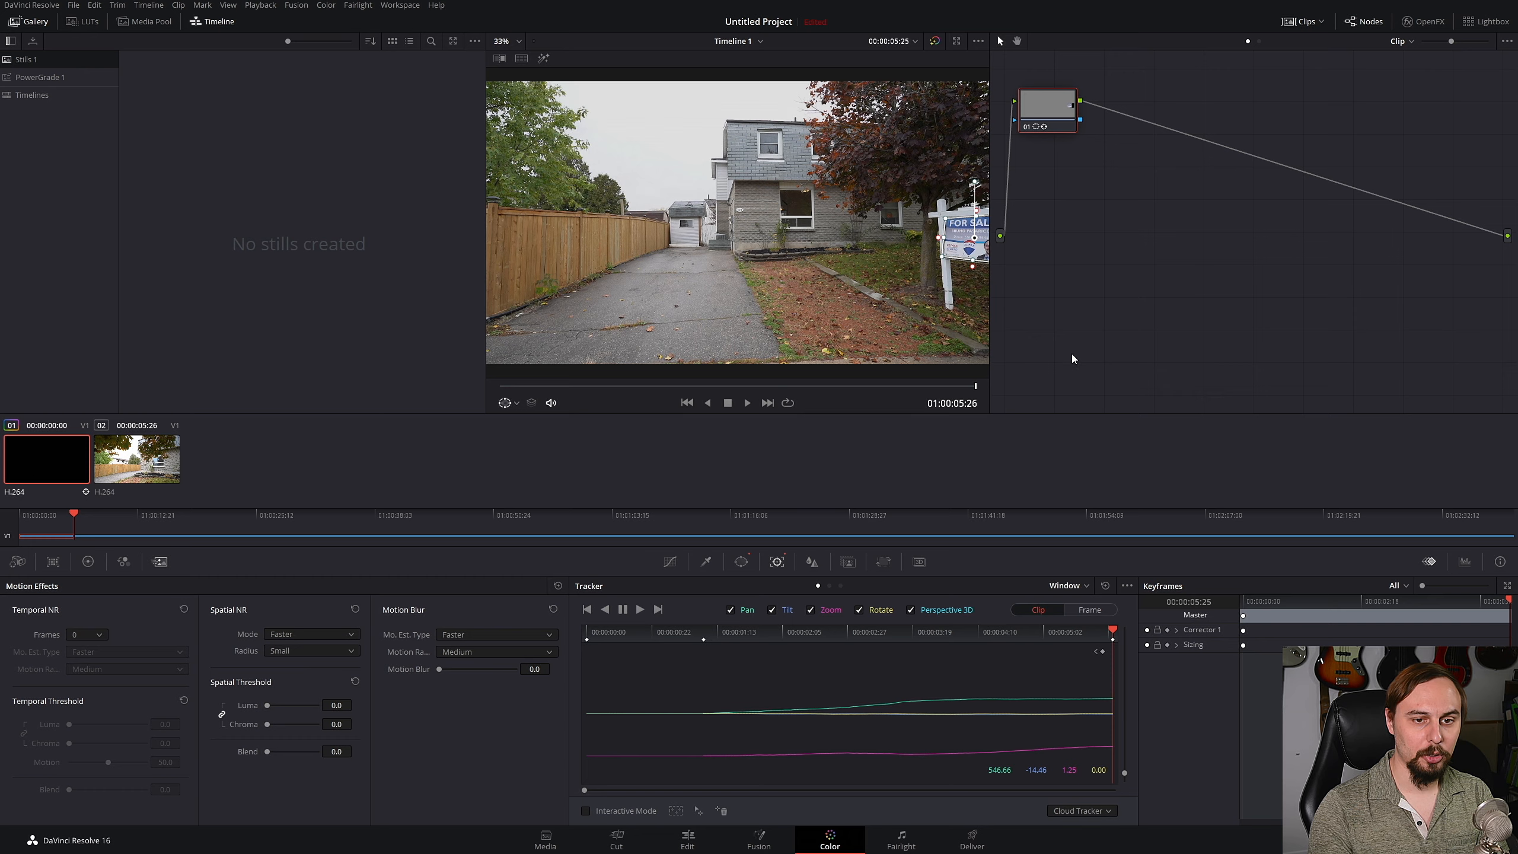
click(1095, 652)
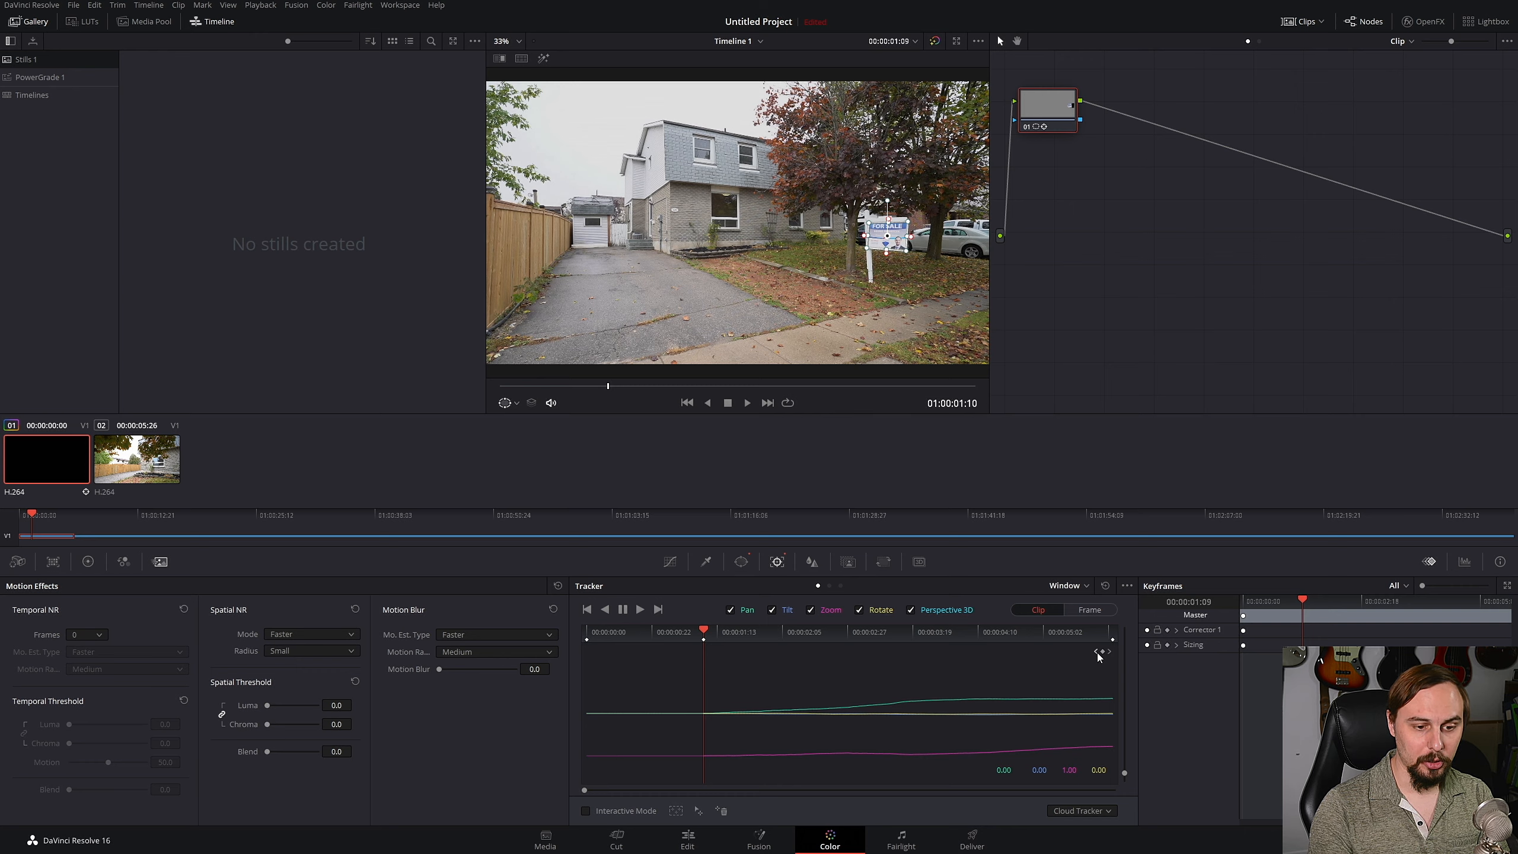
click(606, 609)
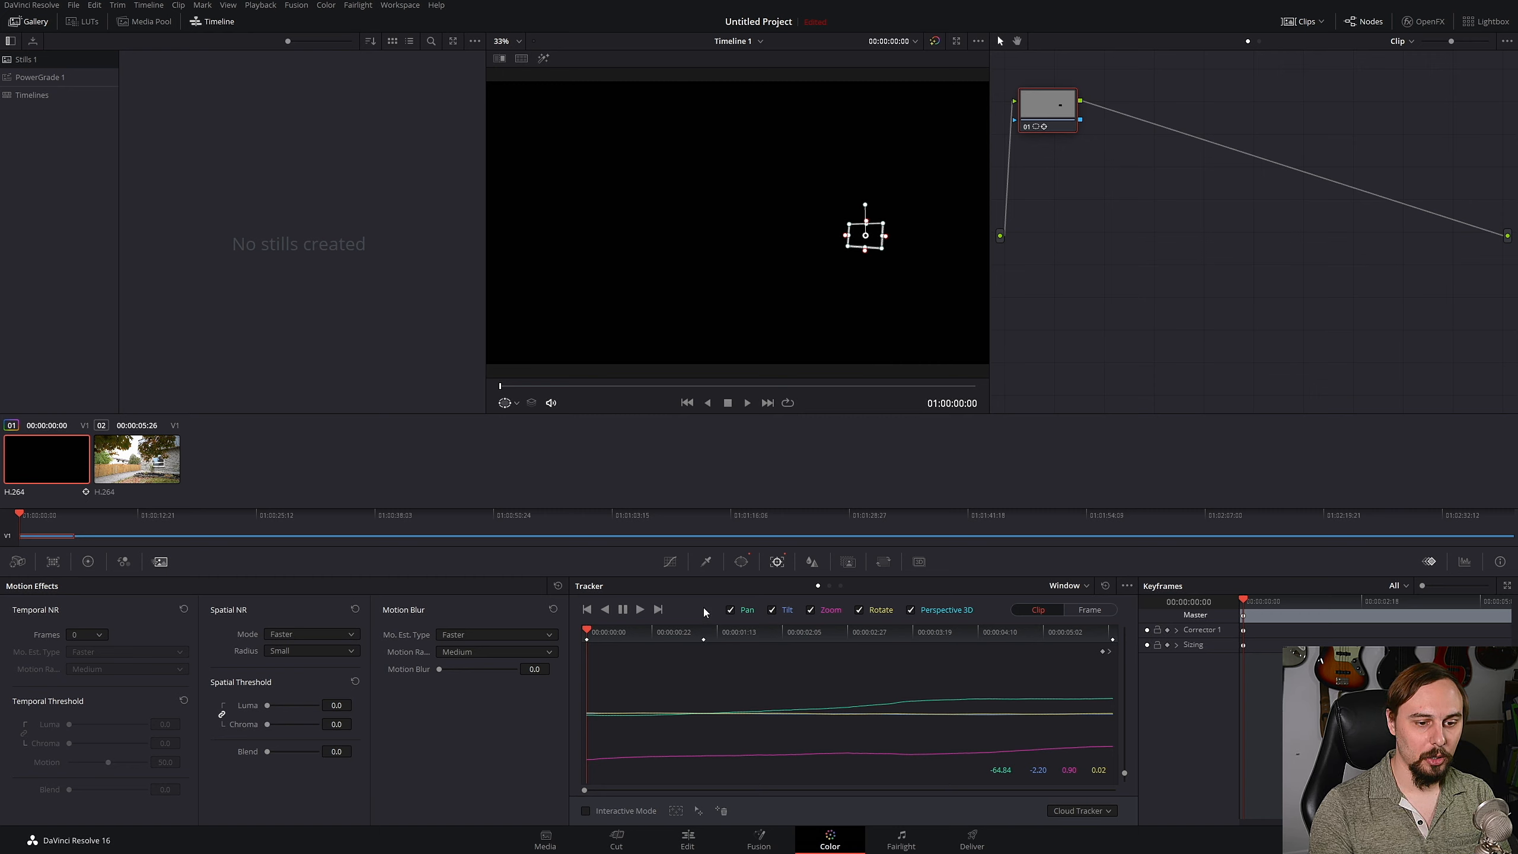
Return to the tracked frame at 01:00:01:10, magnify the sign to 200%, and apply Mosaic Blur to the window's node.
click(1110, 651)
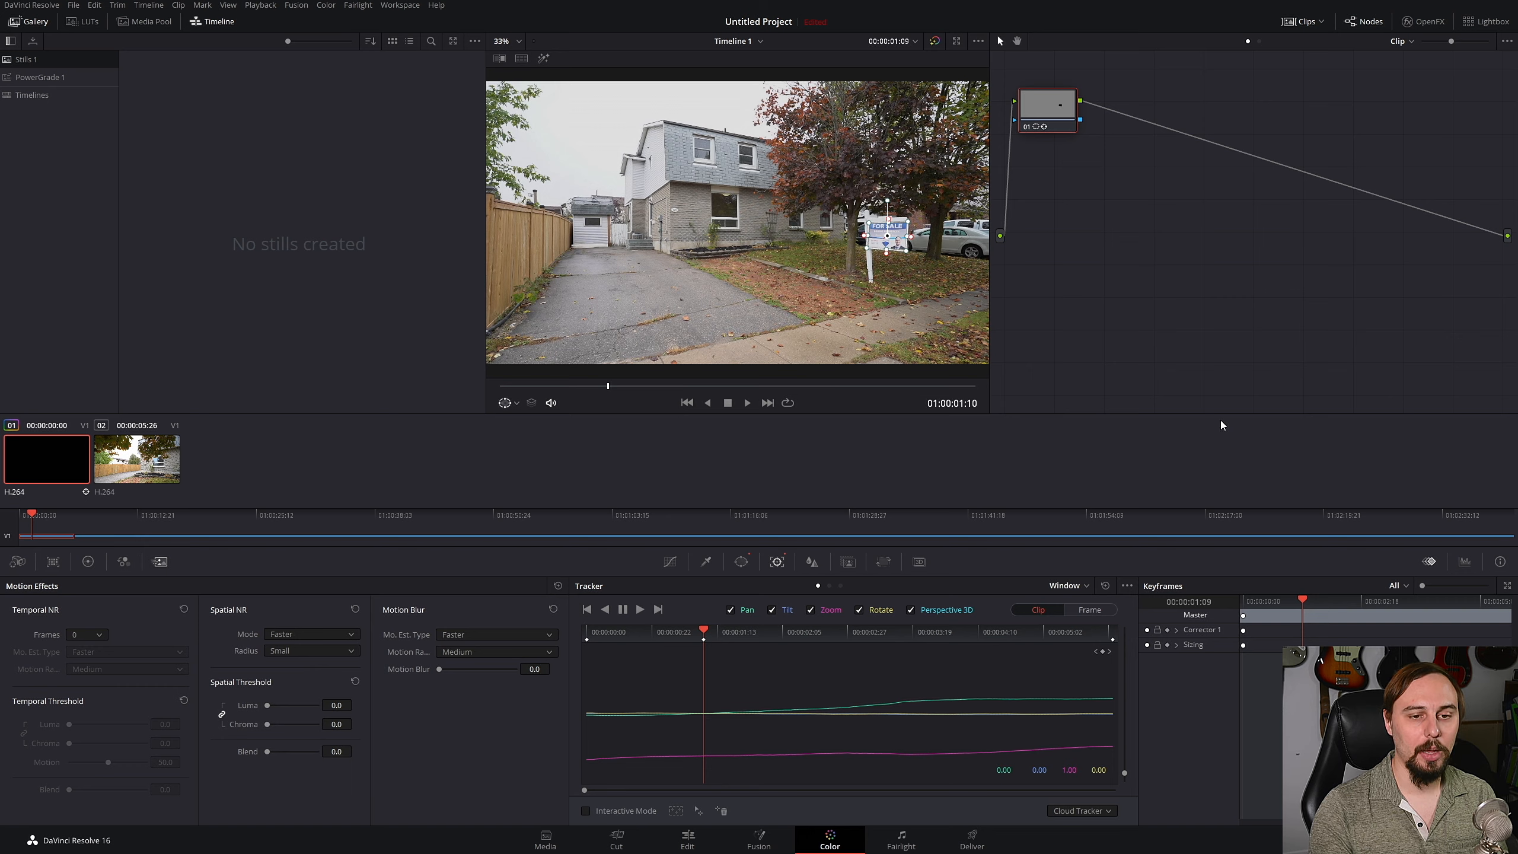
click(508, 41)
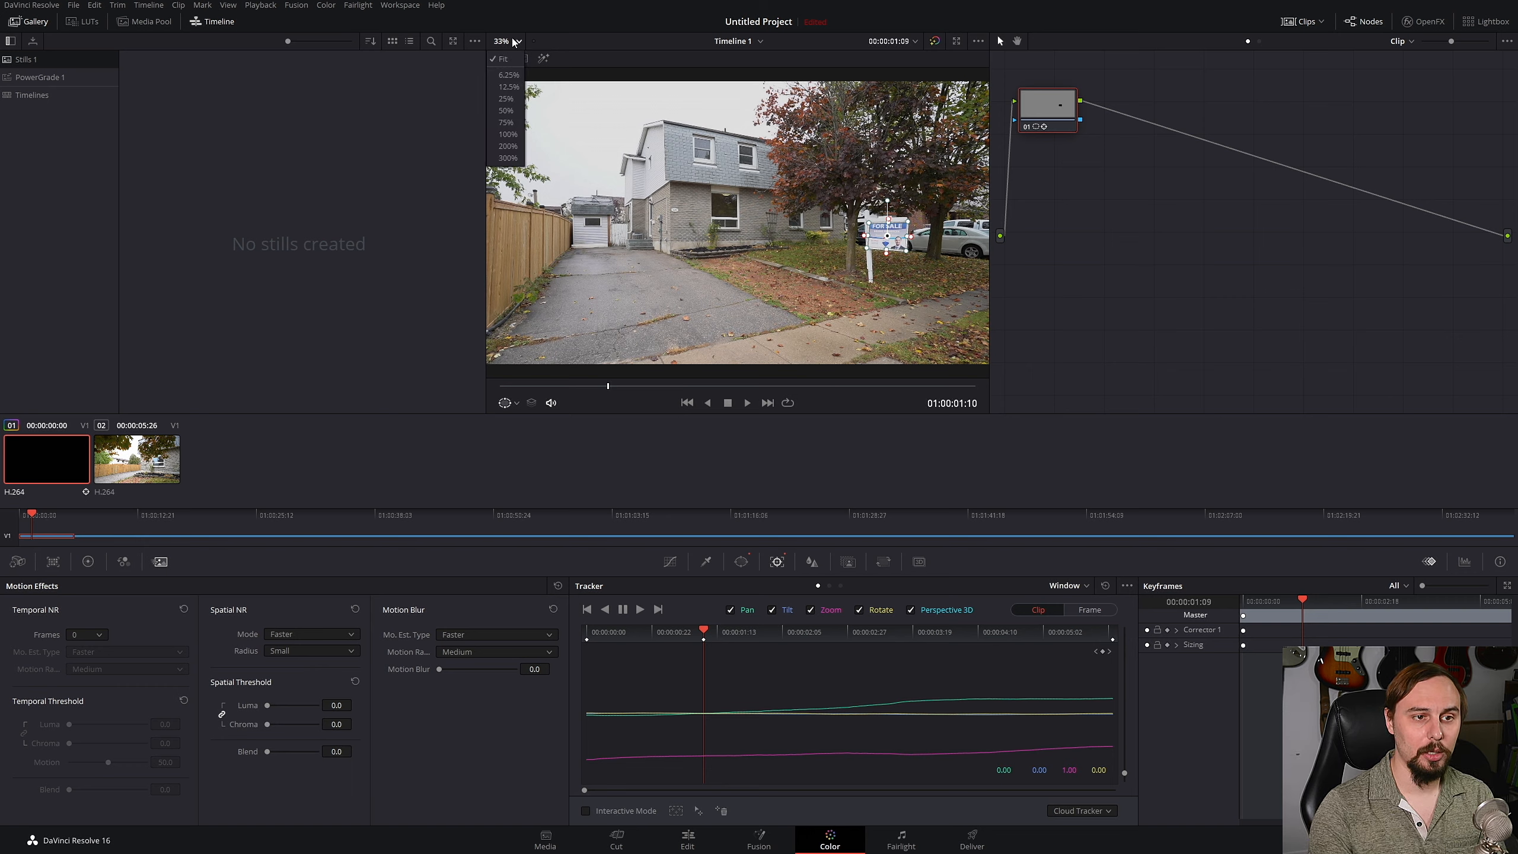
click(506, 146)
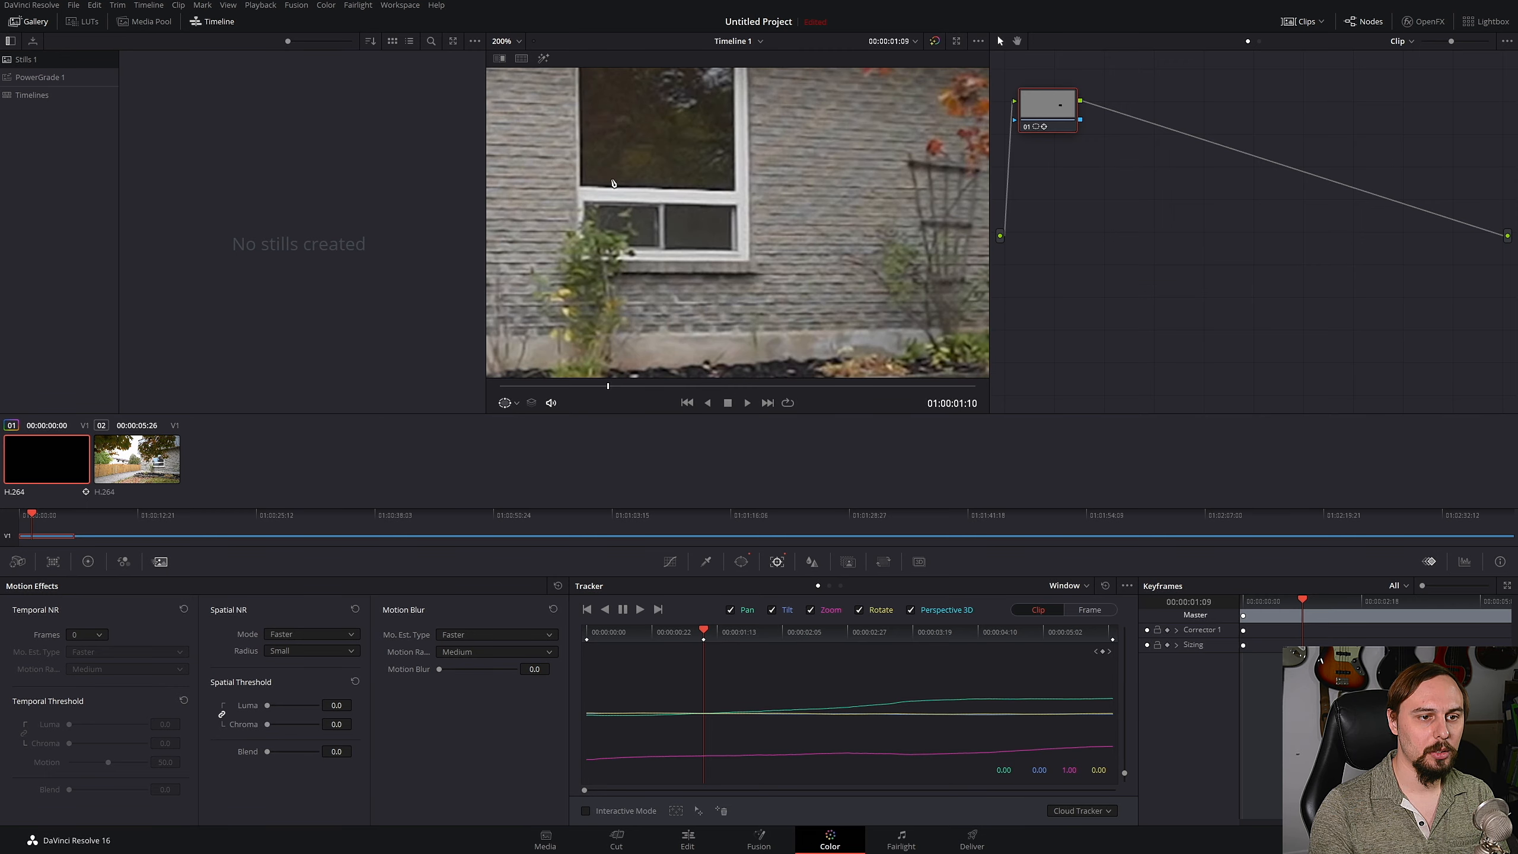
drag(831, 140, 494, 177)
drag(635, 202, 521, 208)
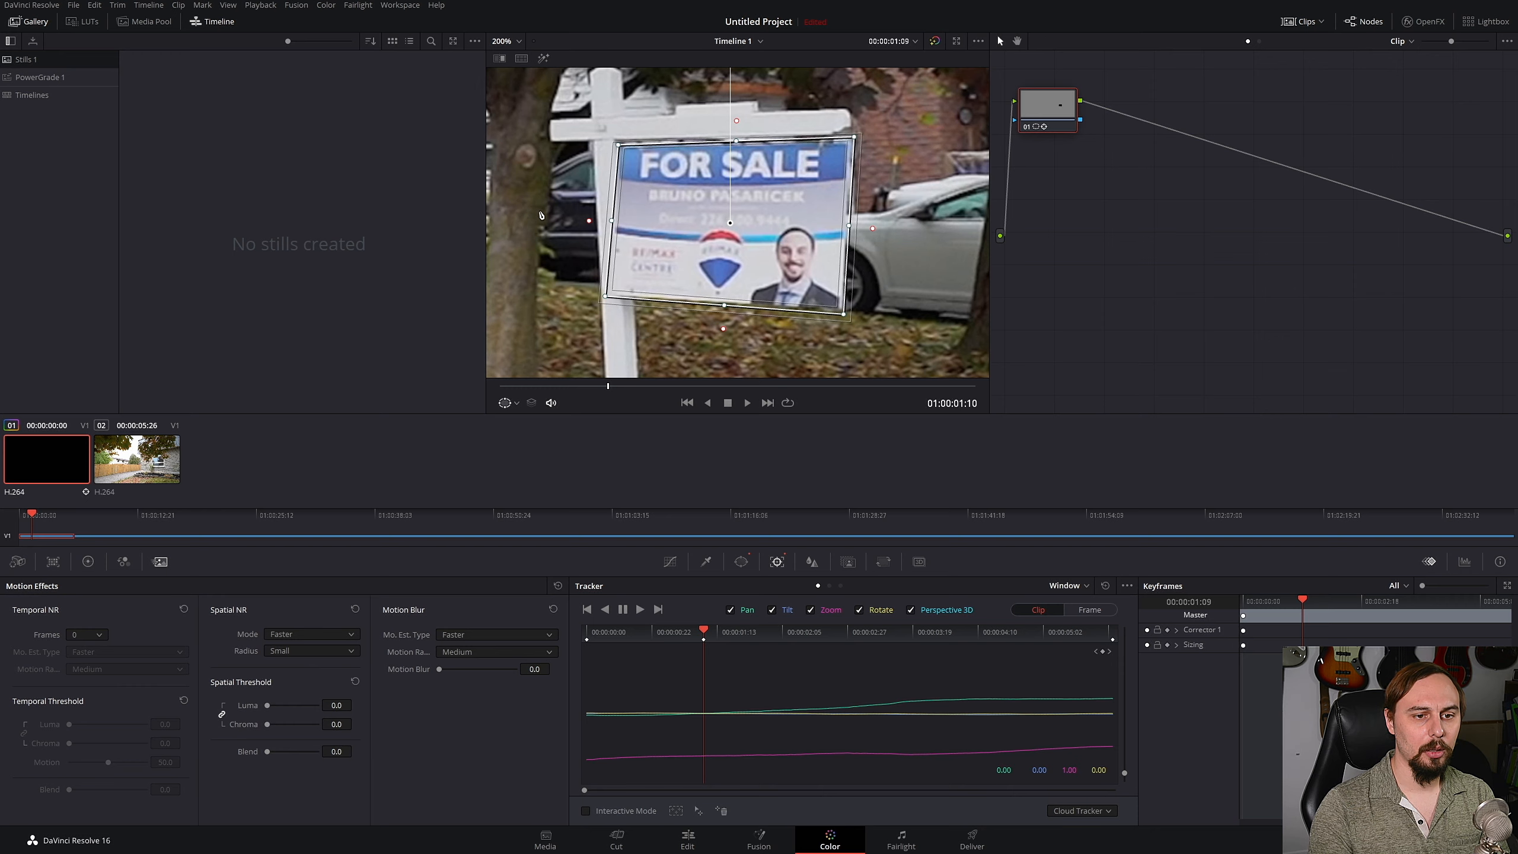
click(1433, 23)
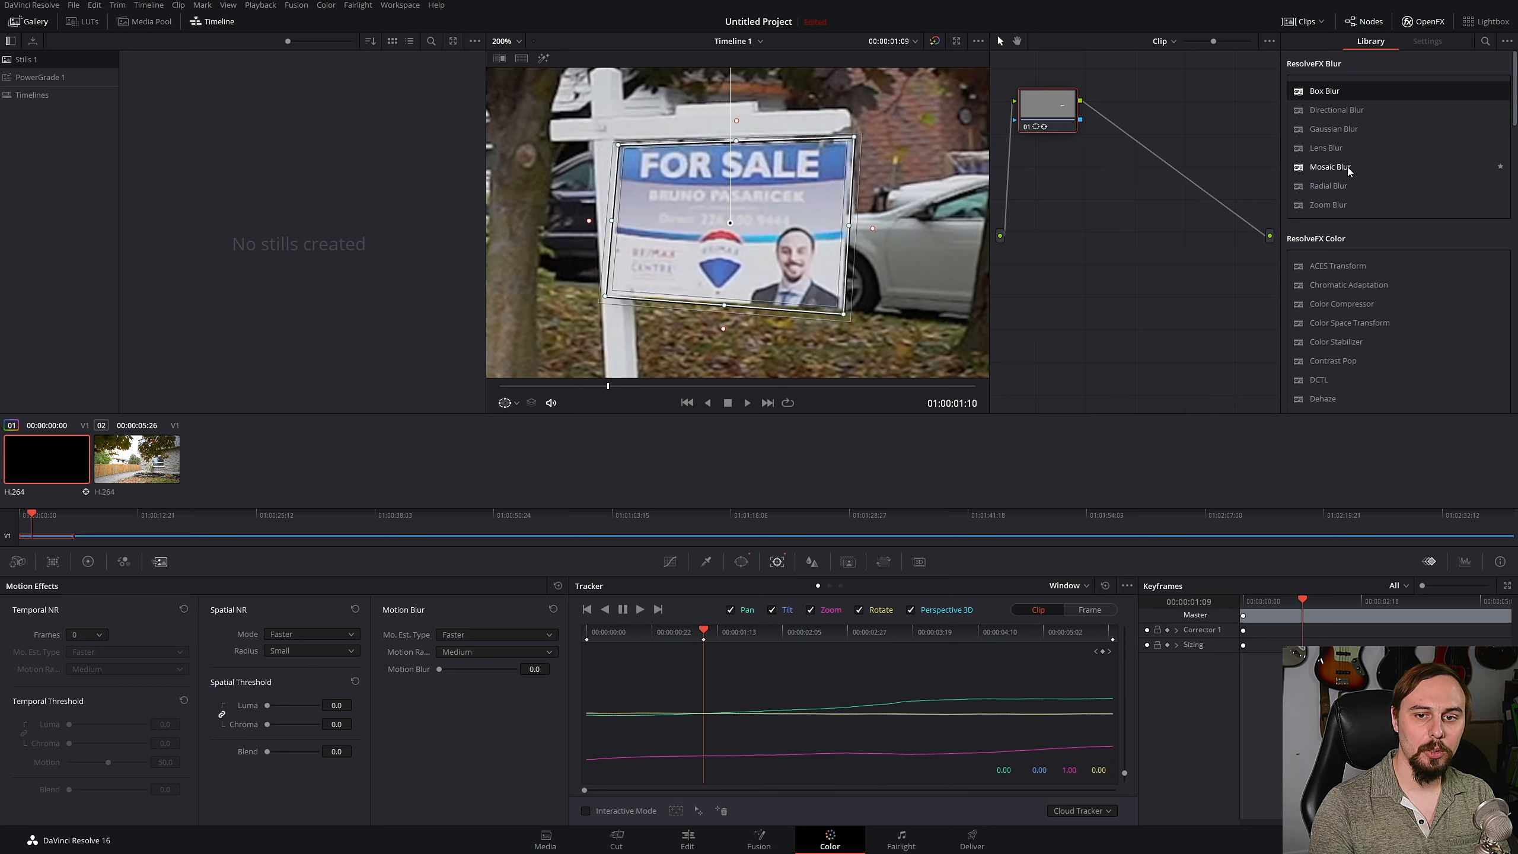
drag(1347, 166, 1043, 102)
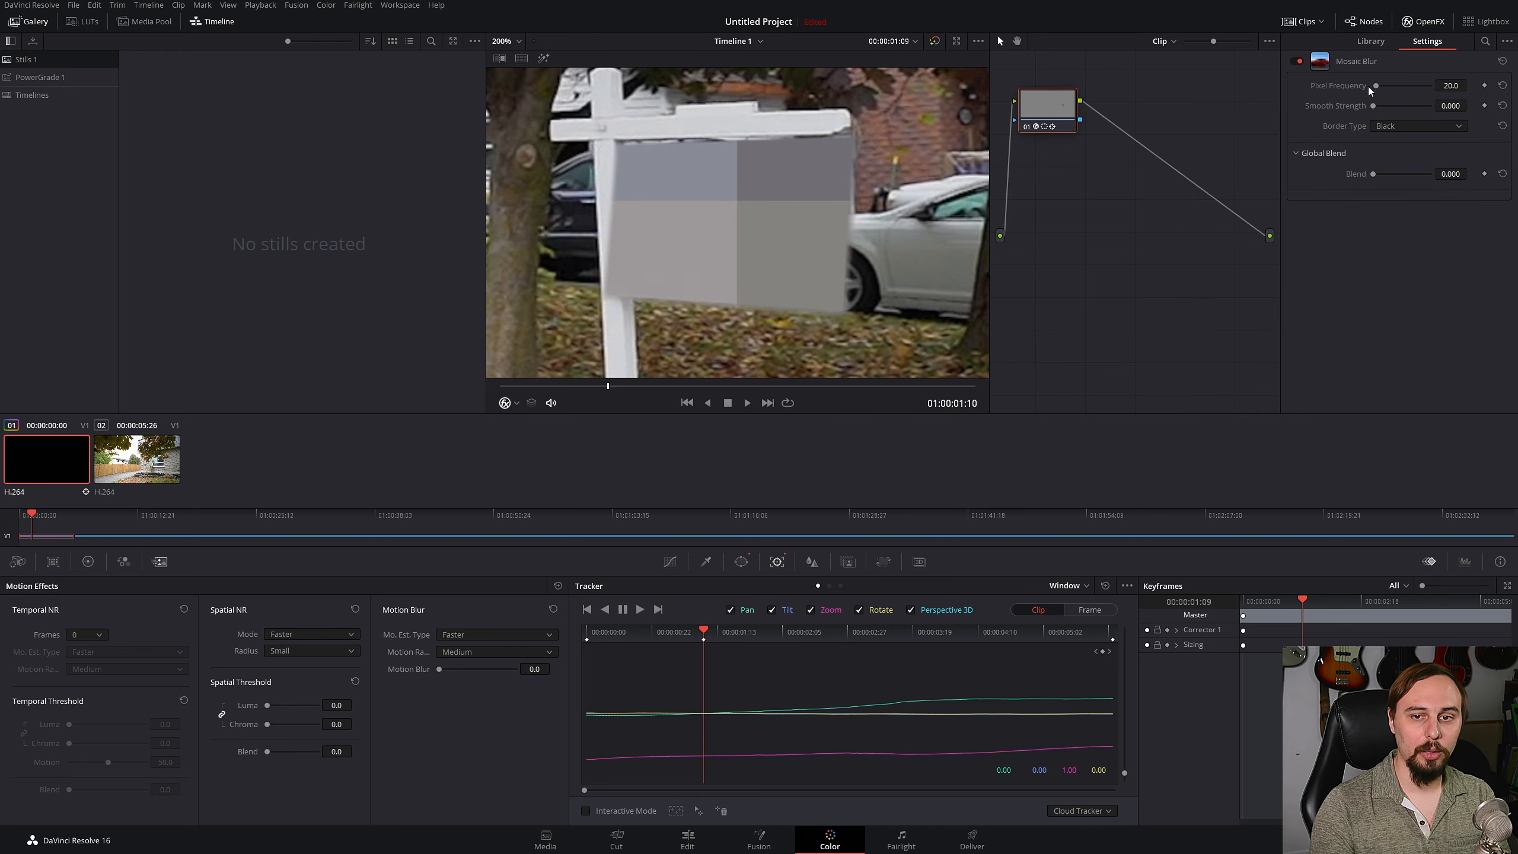
Adjust the Mosaic Blur to a pixel frequency of about 220.4 and a smooth strength of about 0.245.
drag(1376, 85, 1426, 81)
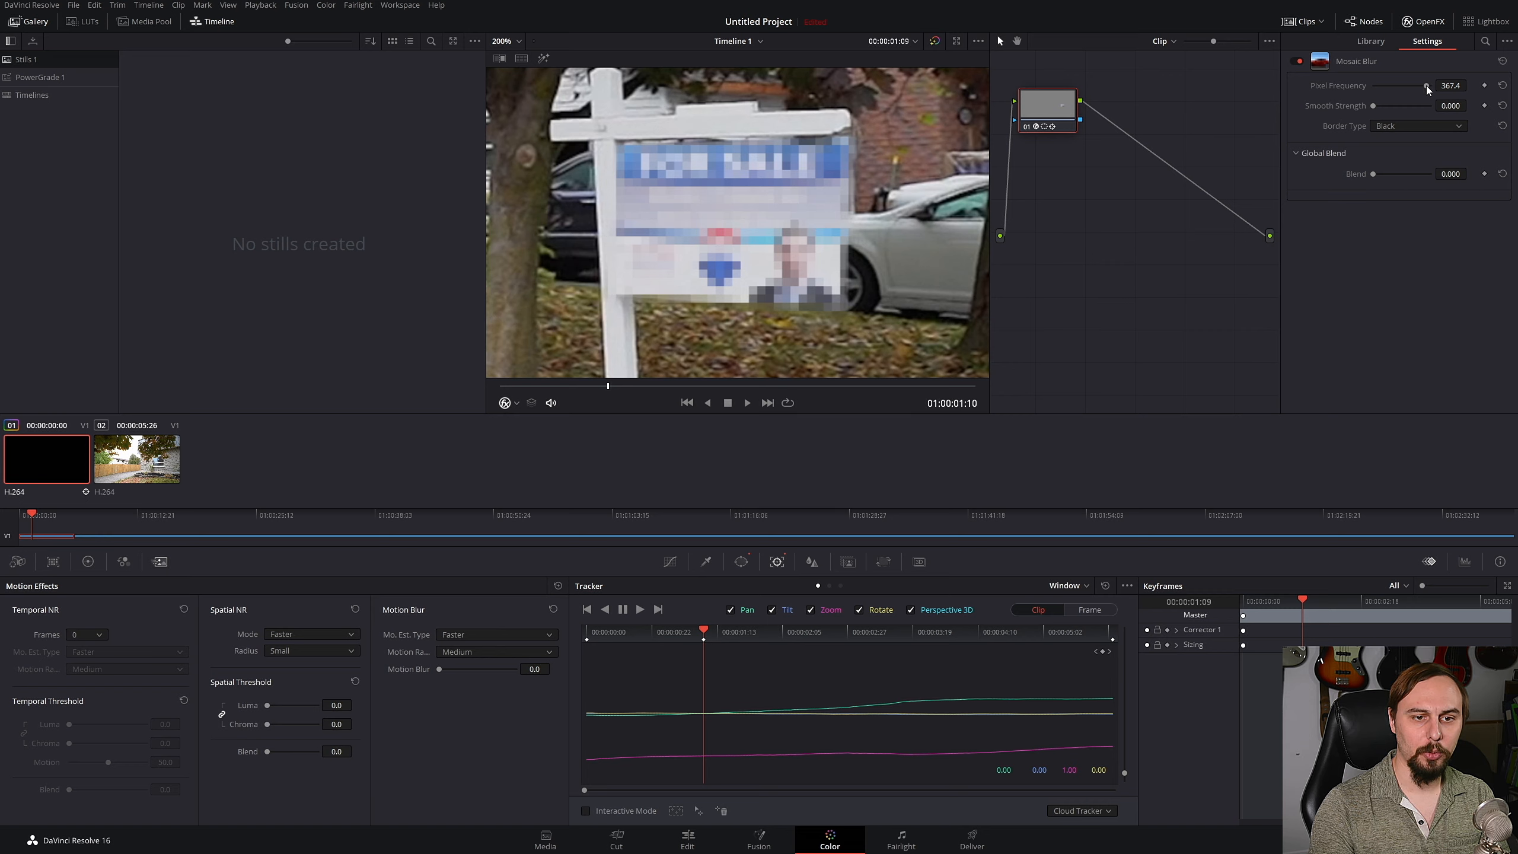
drag(1427, 88, 1391, 109)
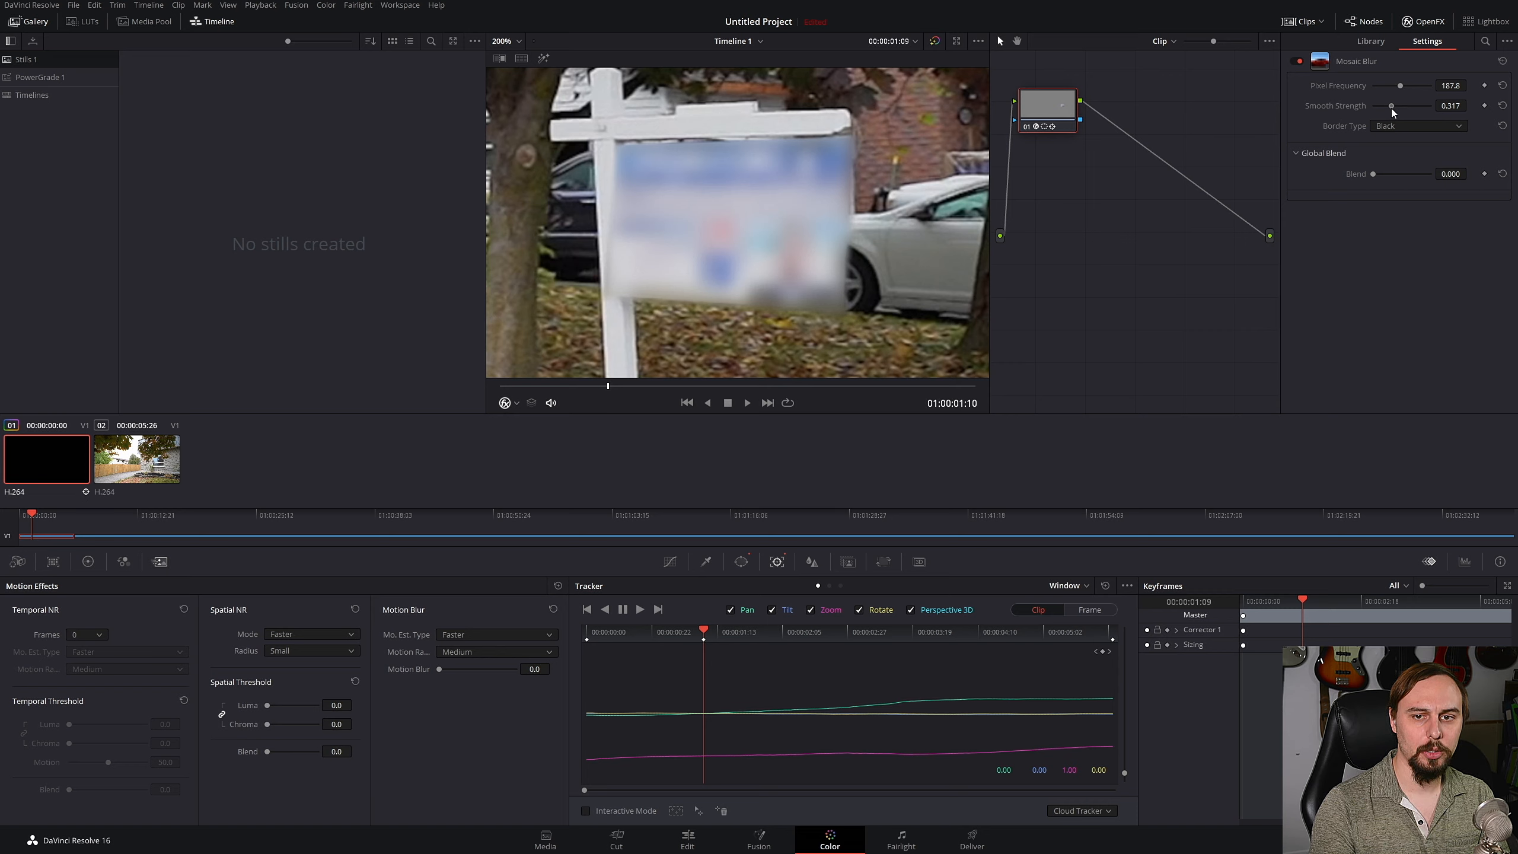
drag(1391, 109, 1405, 87)
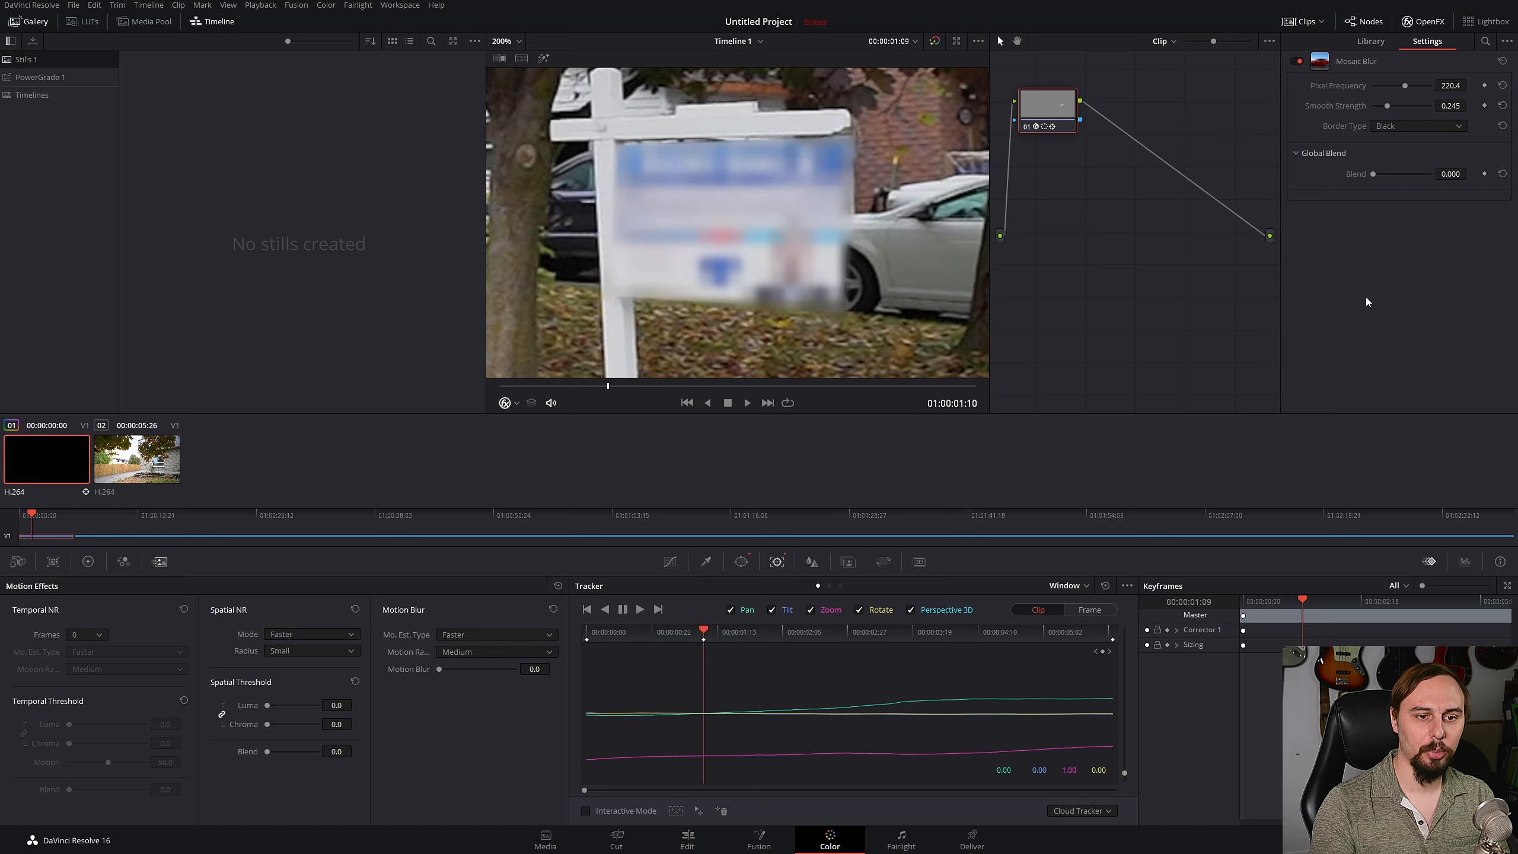
Fit the whole frame in the viewer and play the driveway clip from its start to check the blurred sign.
click(518, 42)
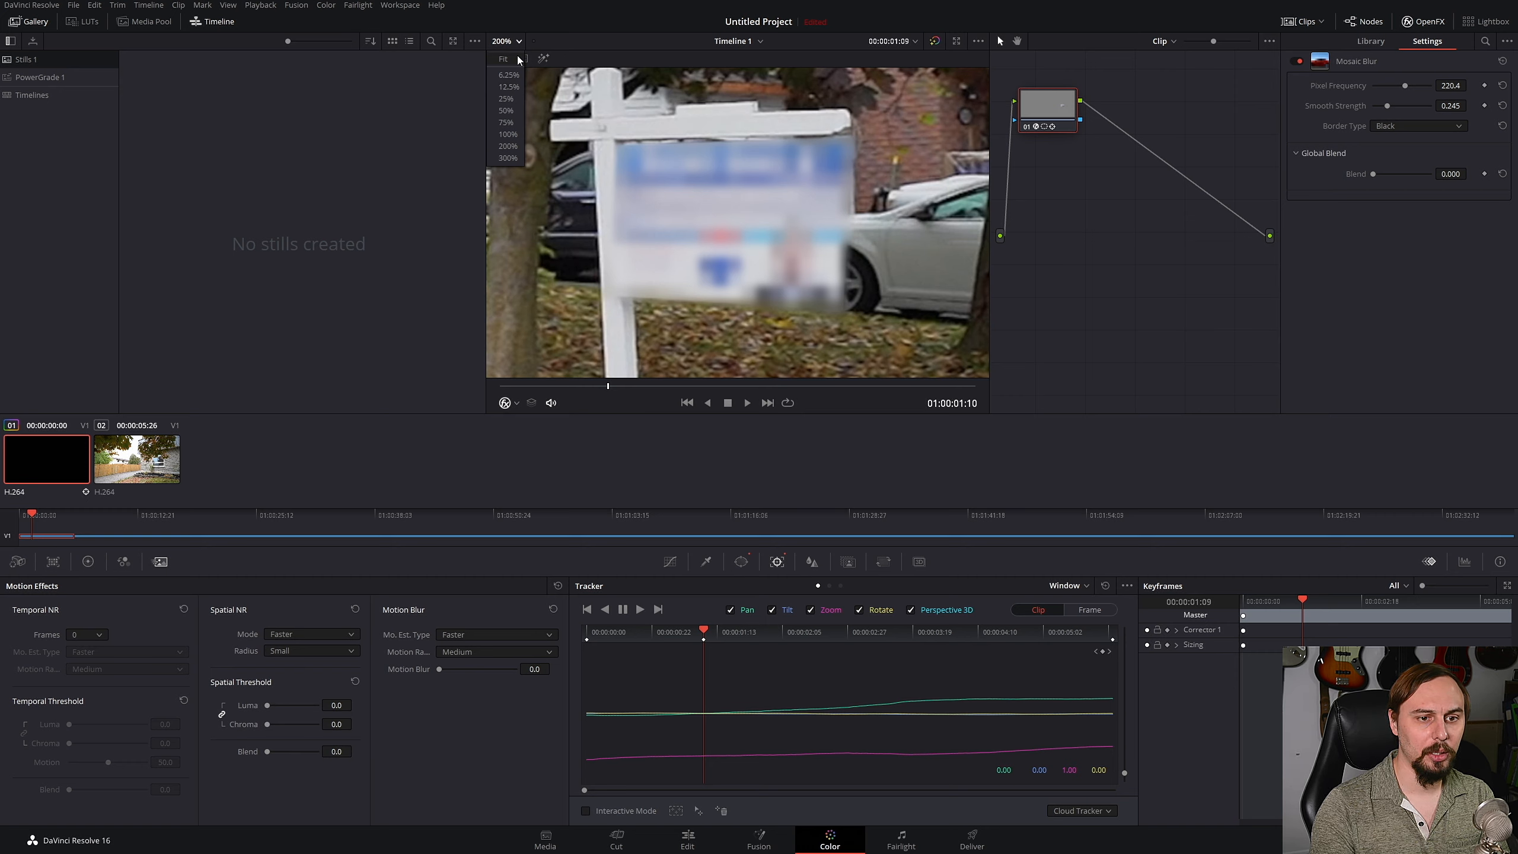
click(518, 58)
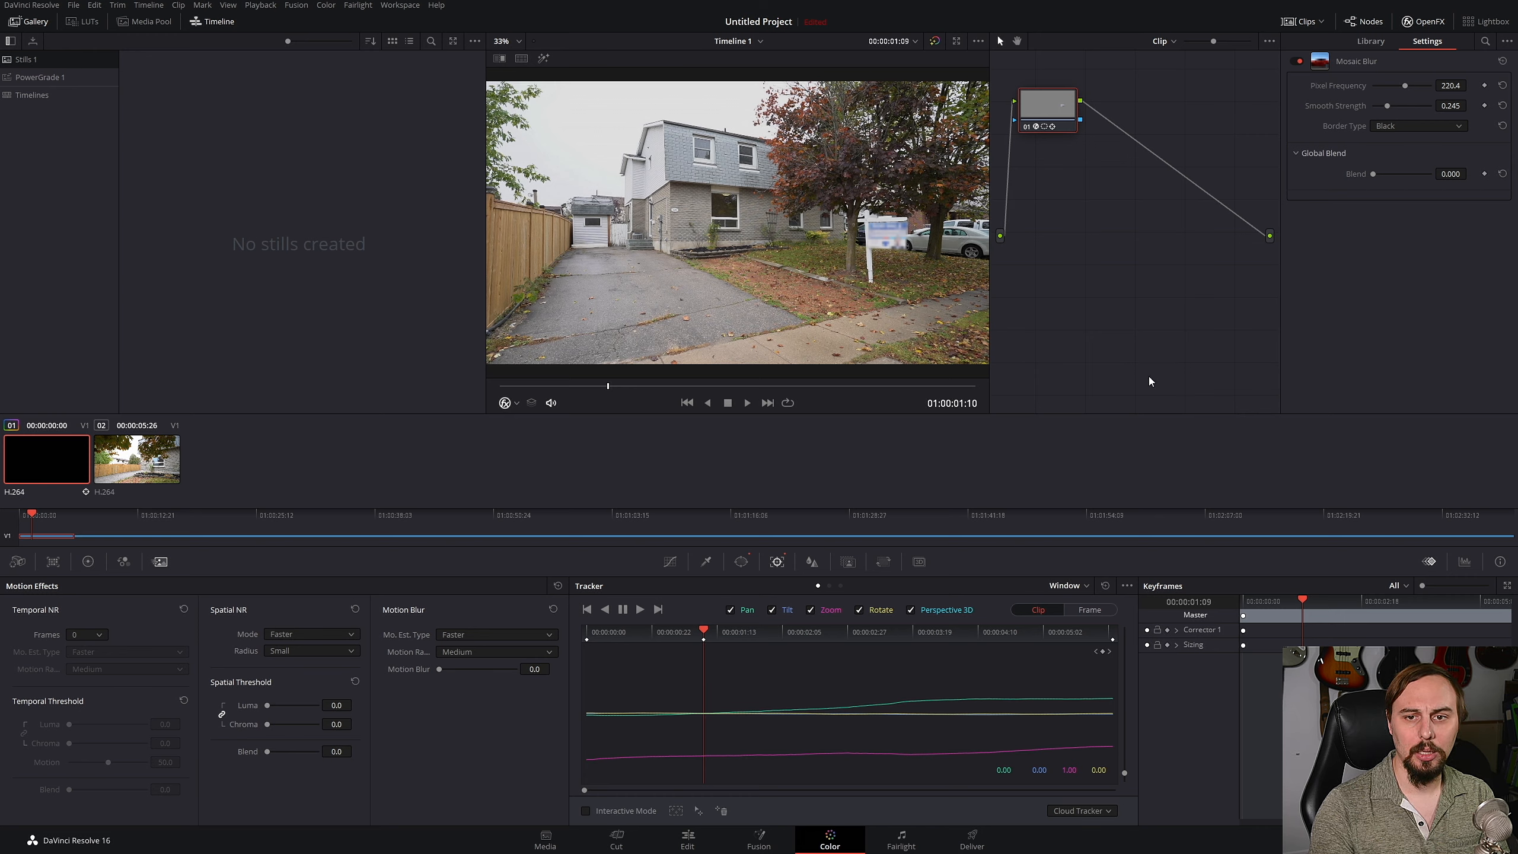
click(585, 628)
key(space)
key(space)
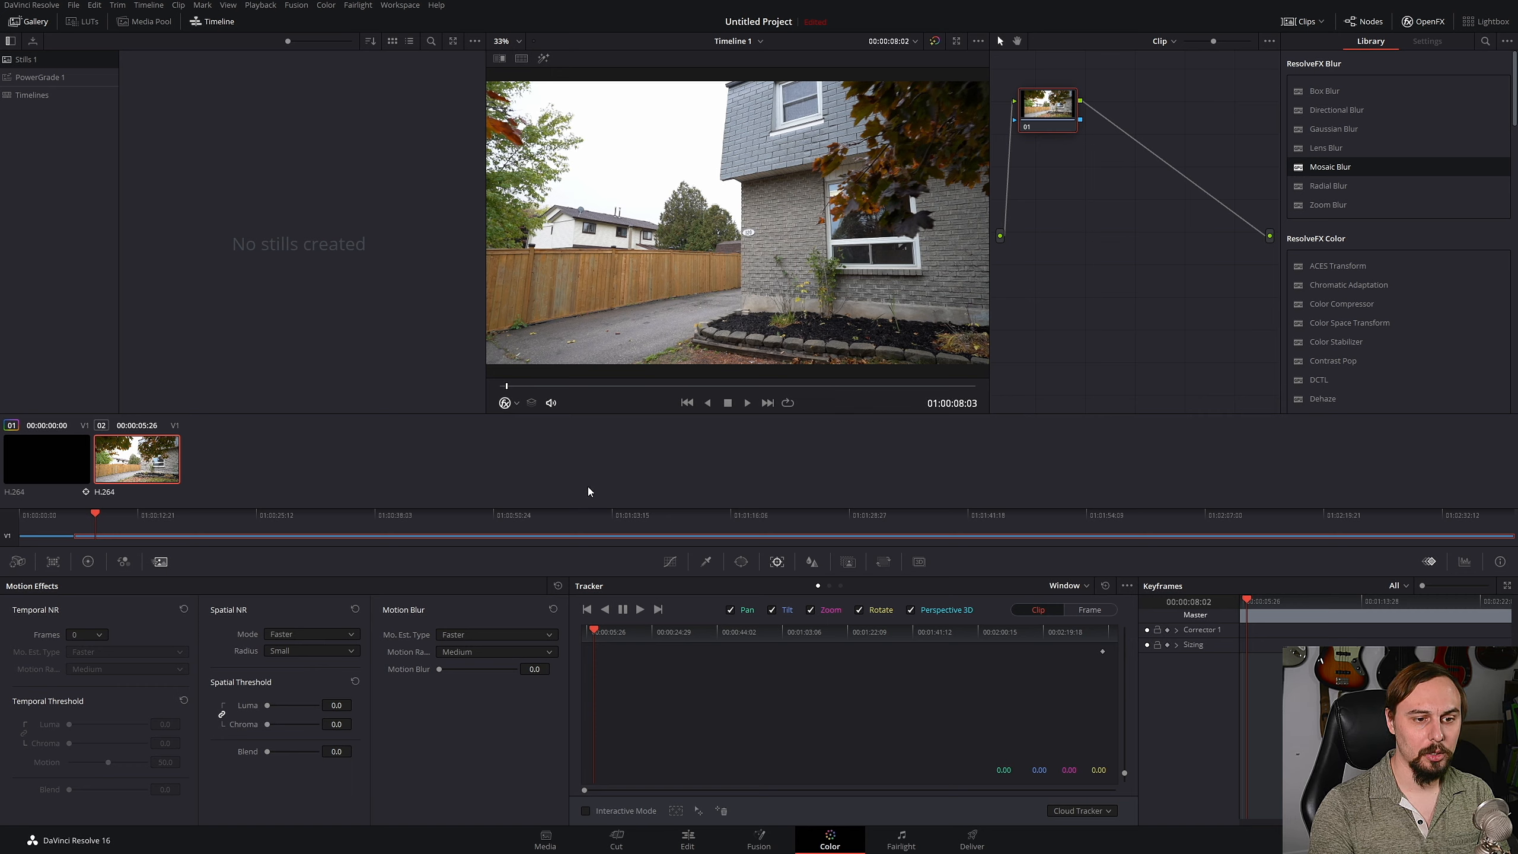
Go back to the driveway clip's last frames and step through them to check the sign's blur up to the cut.
key(Left)
key(Left)
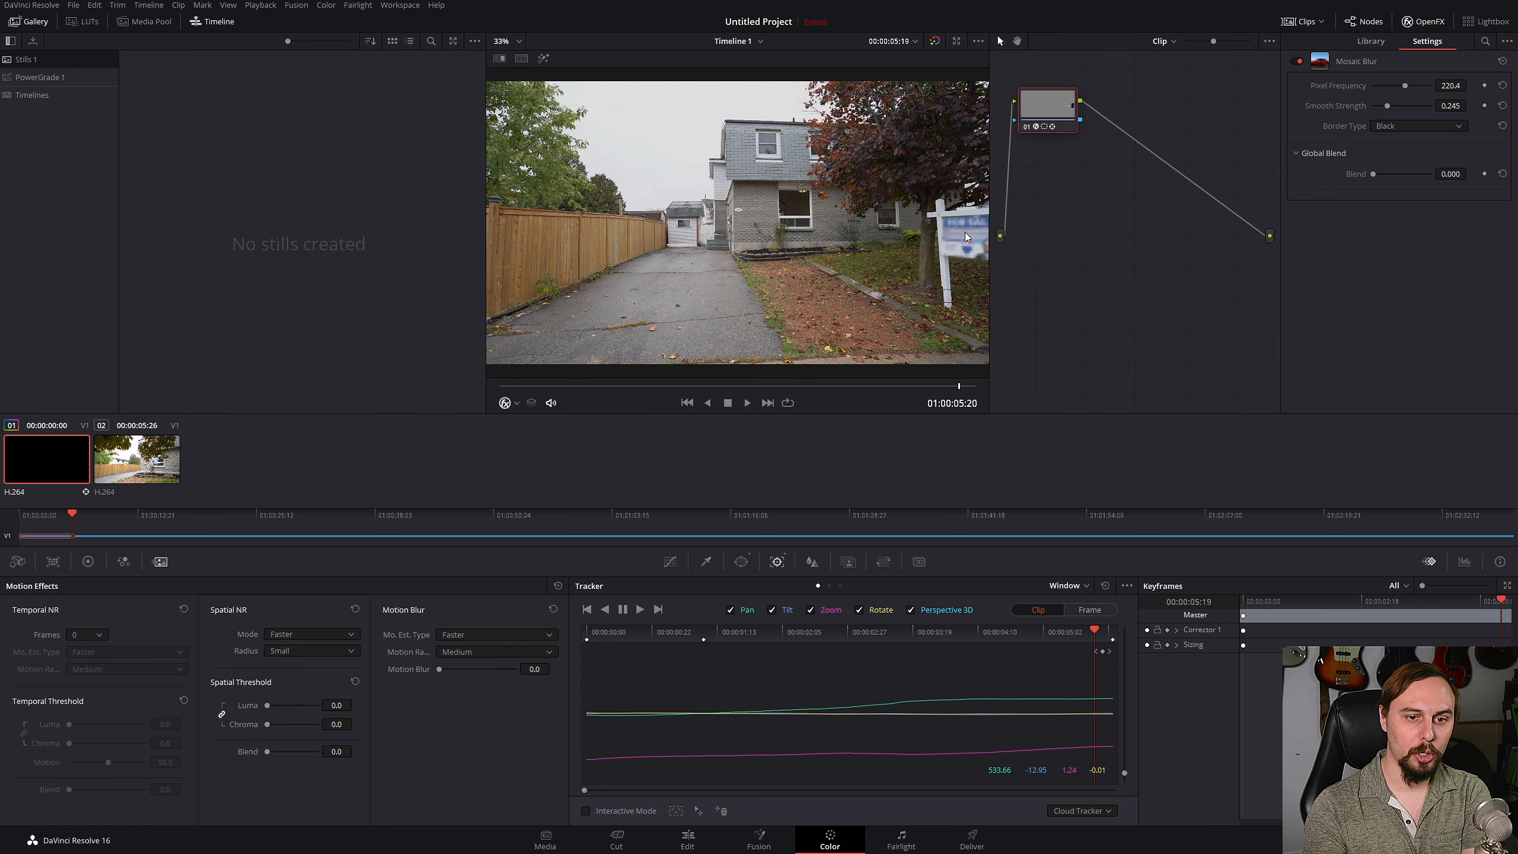
key(Right)
key(Right)
key(Right)
key(Right)
key(Right)
key(Right)
key(Right)
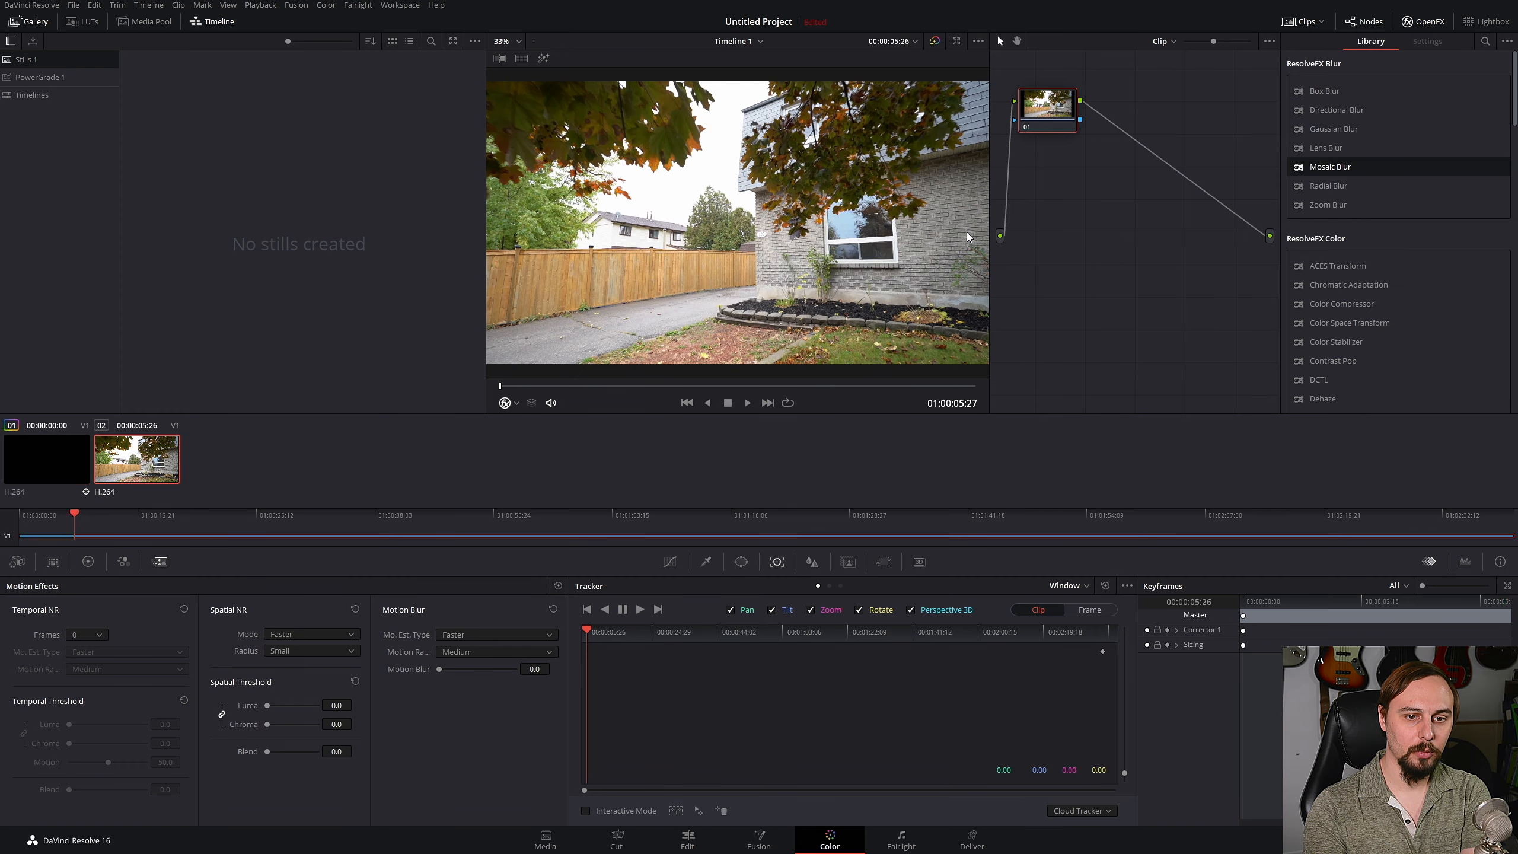